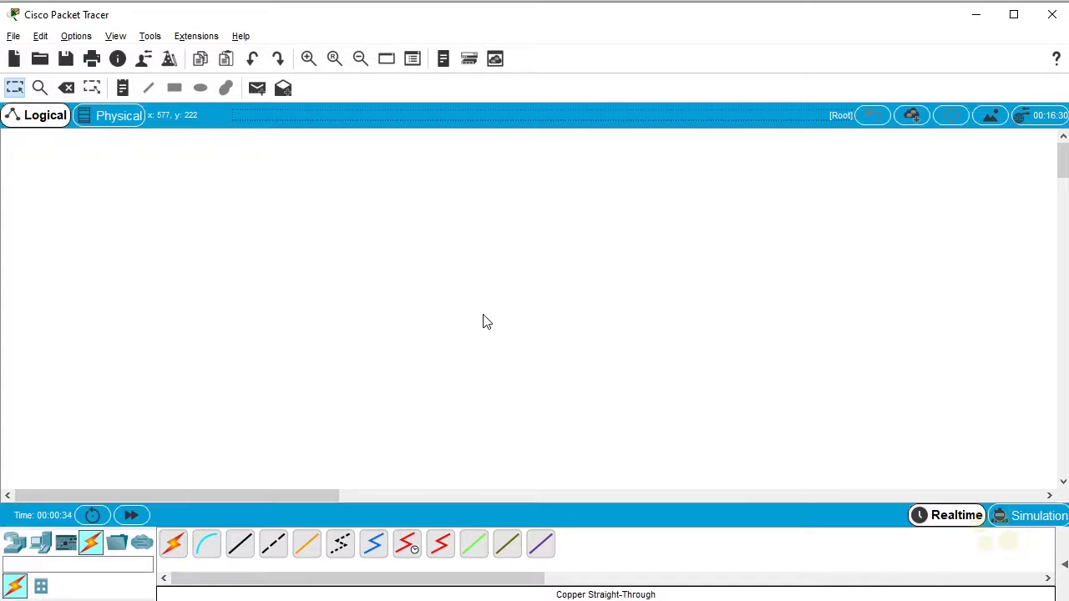
# - In Physical view, jump to the Main Wiring Closet in Corporate Office and reset the zoom
pyautogui.click(114, 119)
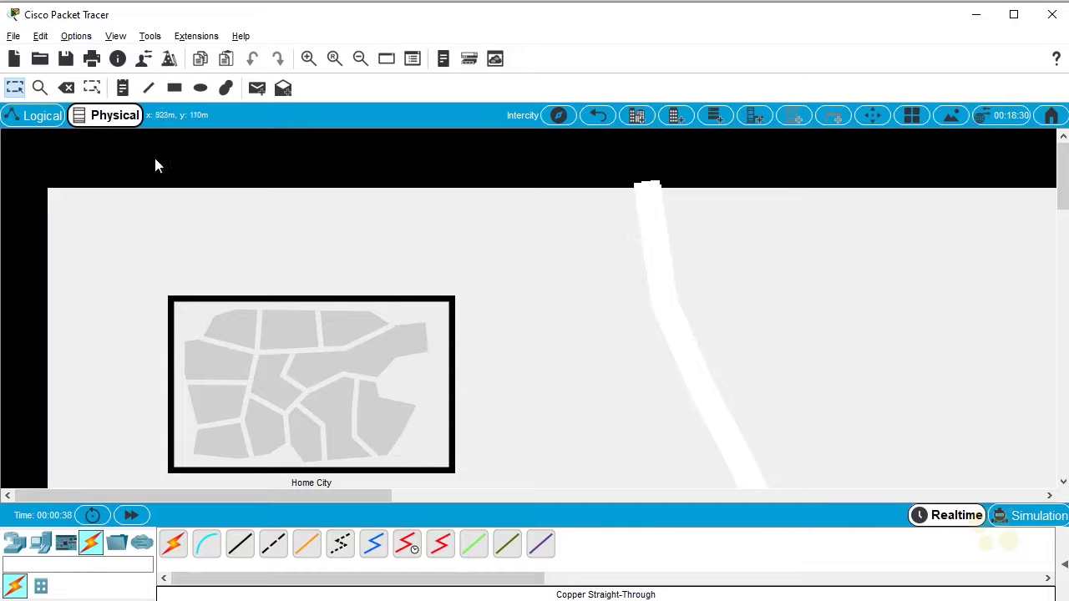
pyautogui.click(559, 116)
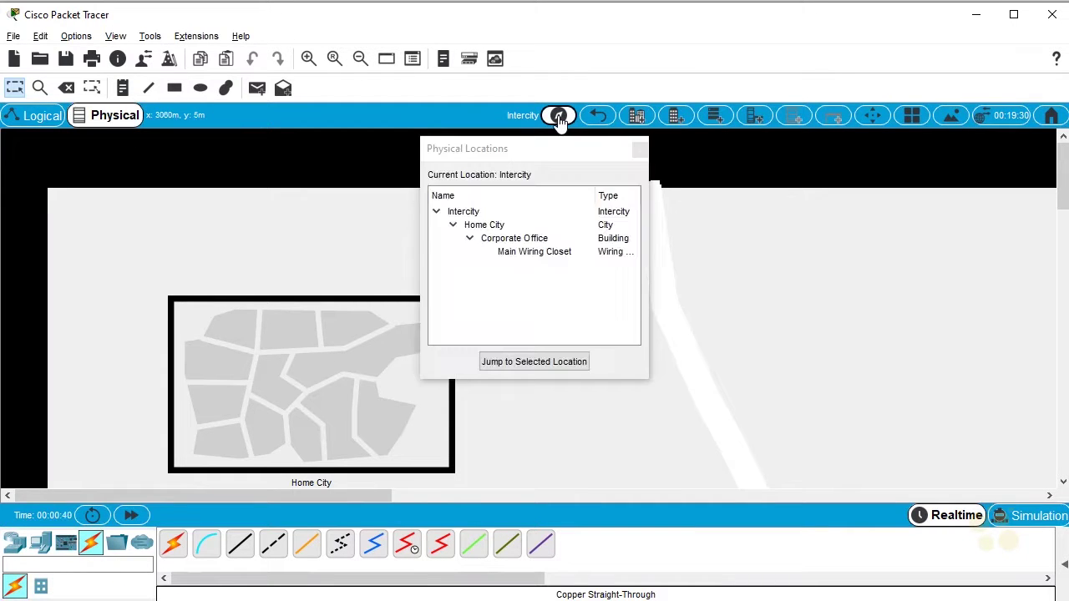
pyautogui.click(550, 254)
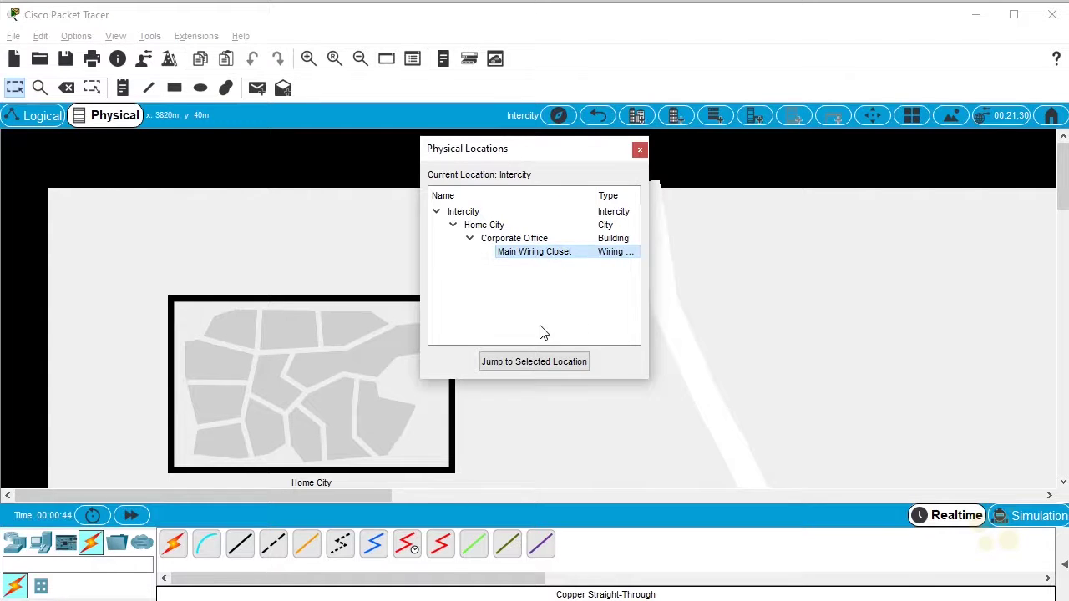
pyautogui.click(526, 368)
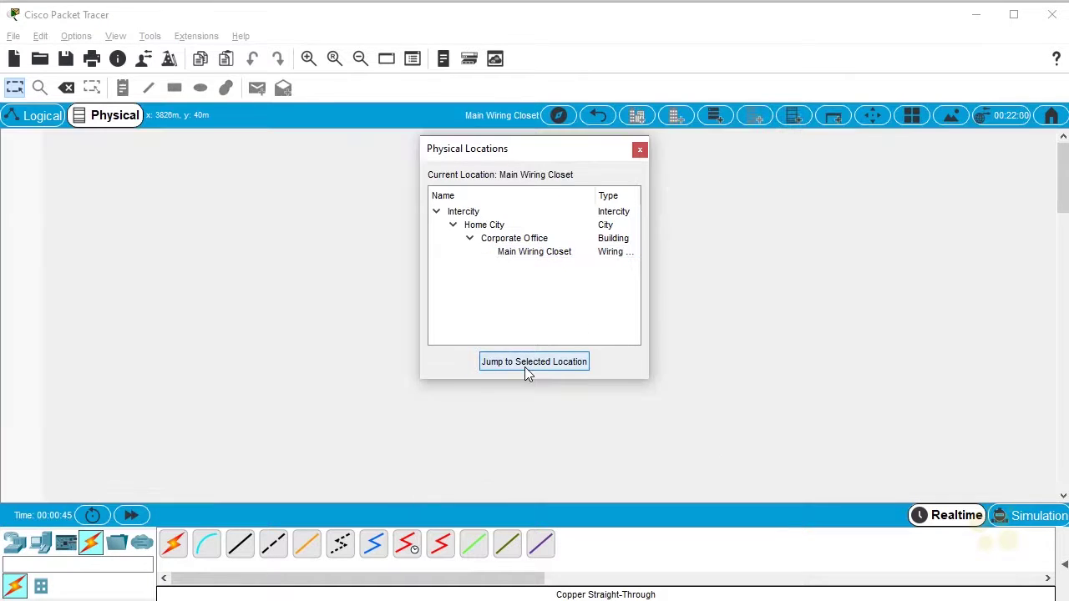
pyautogui.click(640, 151)
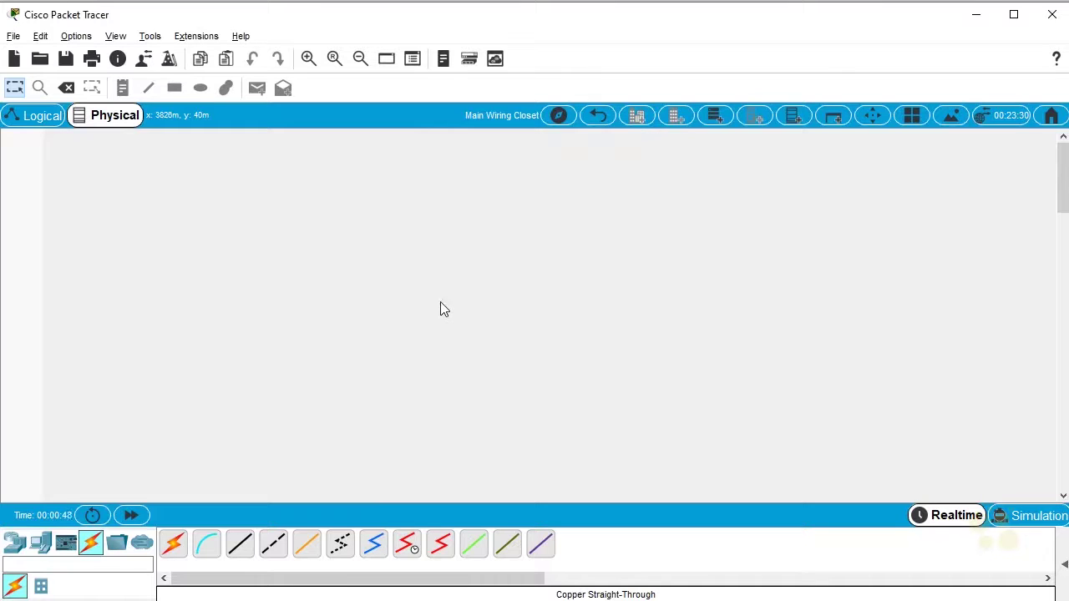
pyautogui.click(358, 61)
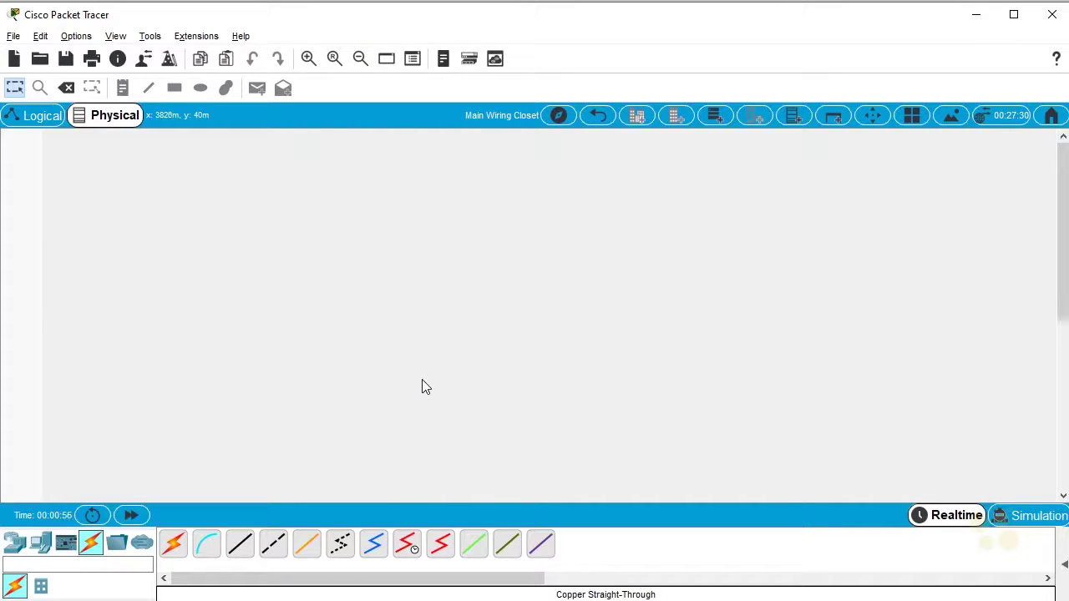
# - Create a new rack in the Main Wiring Closet and zoom to fit the whole rack
pyautogui.click(793, 117)
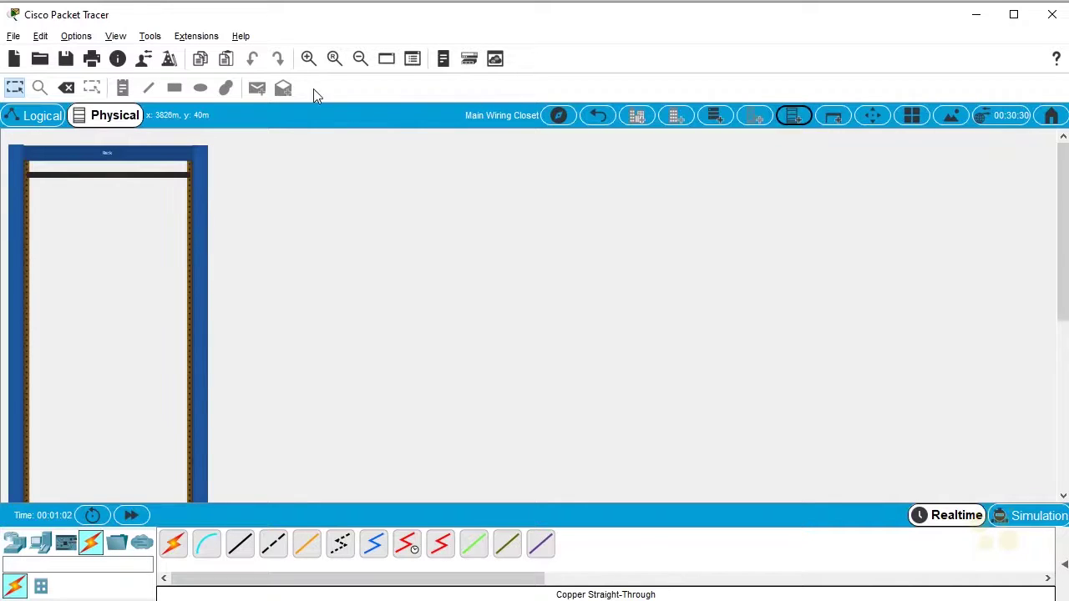
pyautogui.click(308, 59)
pyautogui.click(308, 59)
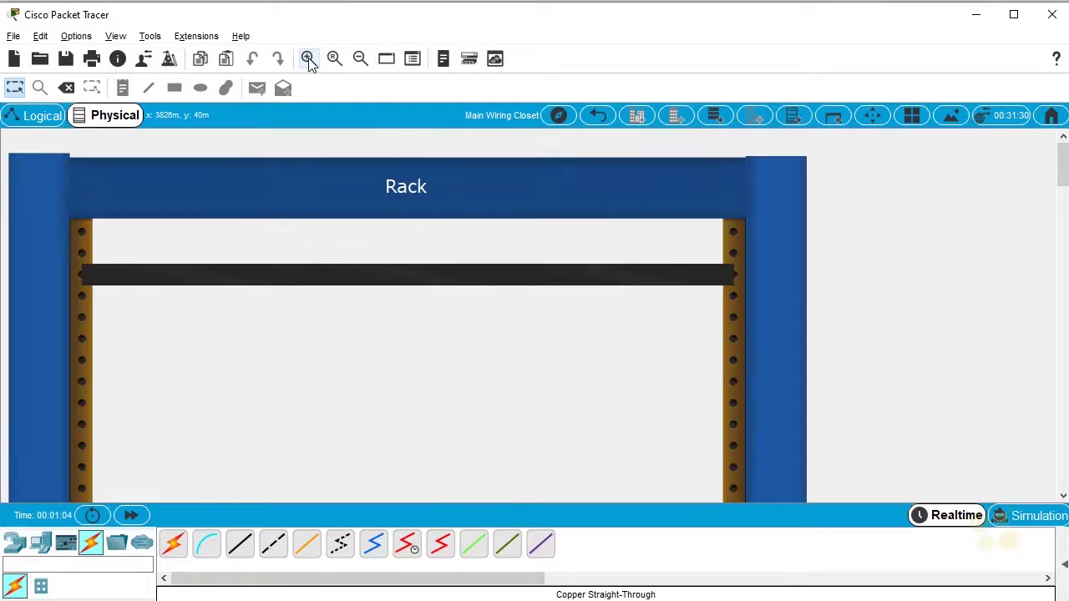
pyautogui.click(360, 60)
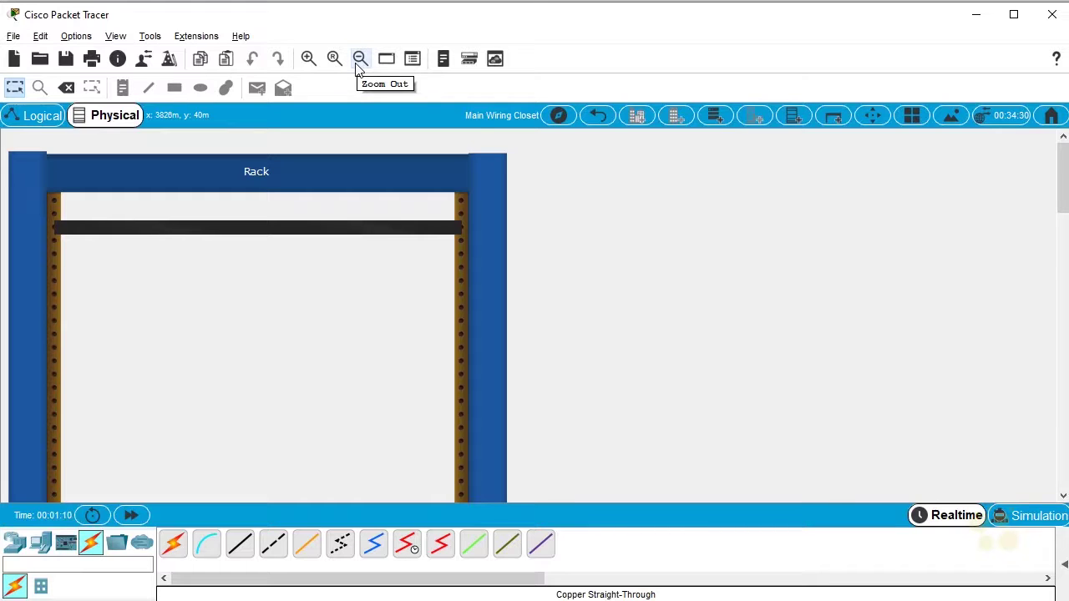
pyautogui.click(13, 546)
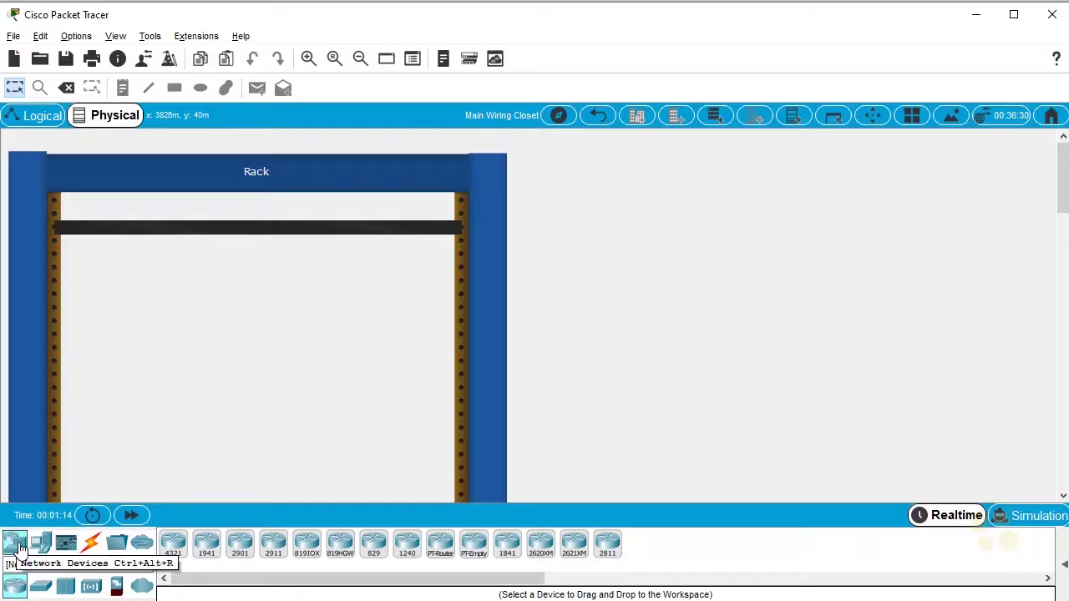
# - Drag three 3560-24PS multilayer switches into the rack below the power distribution device
pyautogui.click(42, 588)
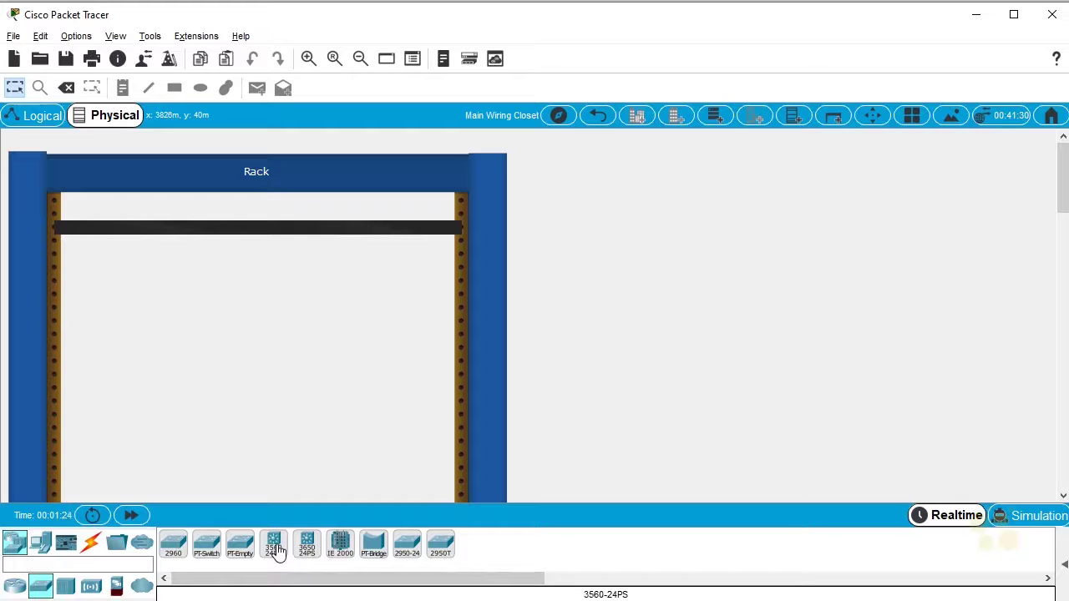
pyautogui.moveTo(274, 546); pyautogui.dragTo(220, 262)
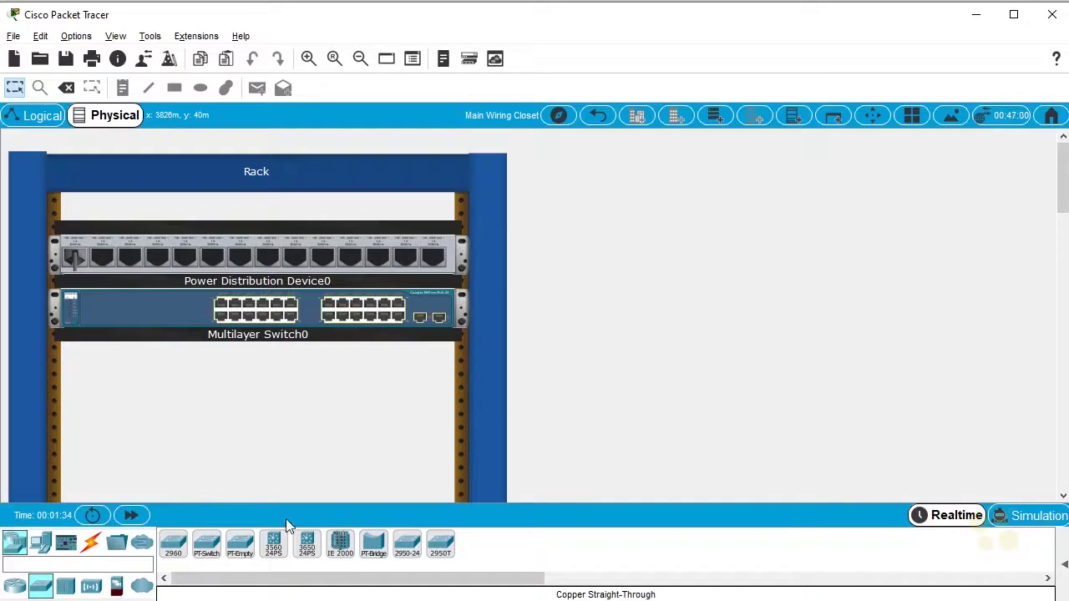
pyautogui.moveTo(274, 549); pyautogui.dragTo(276, 373)
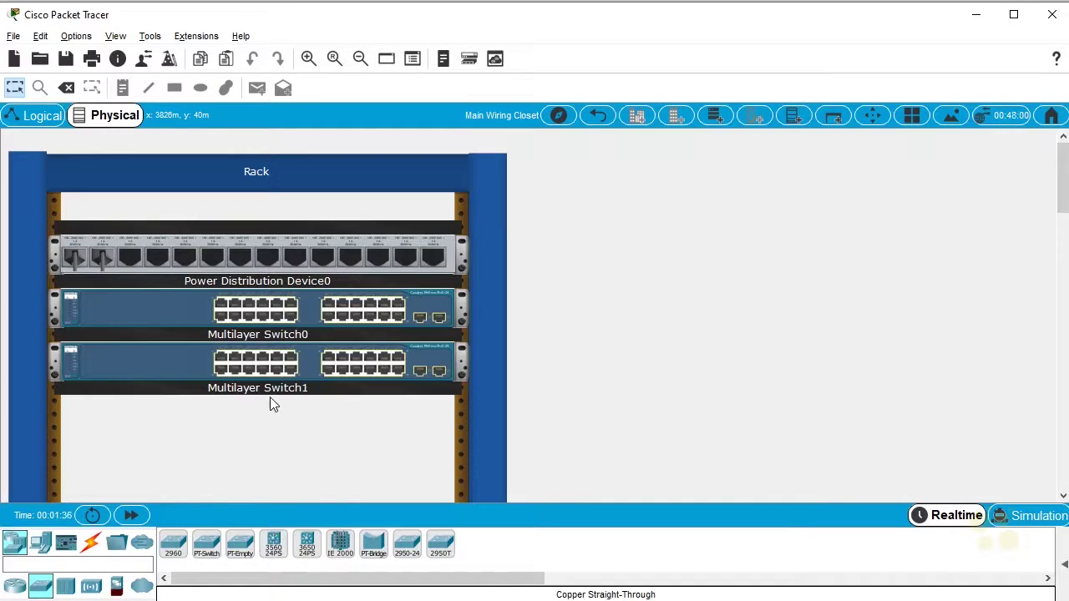
pyautogui.moveTo(275, 558); pyautogui.dragTo(261, 464)
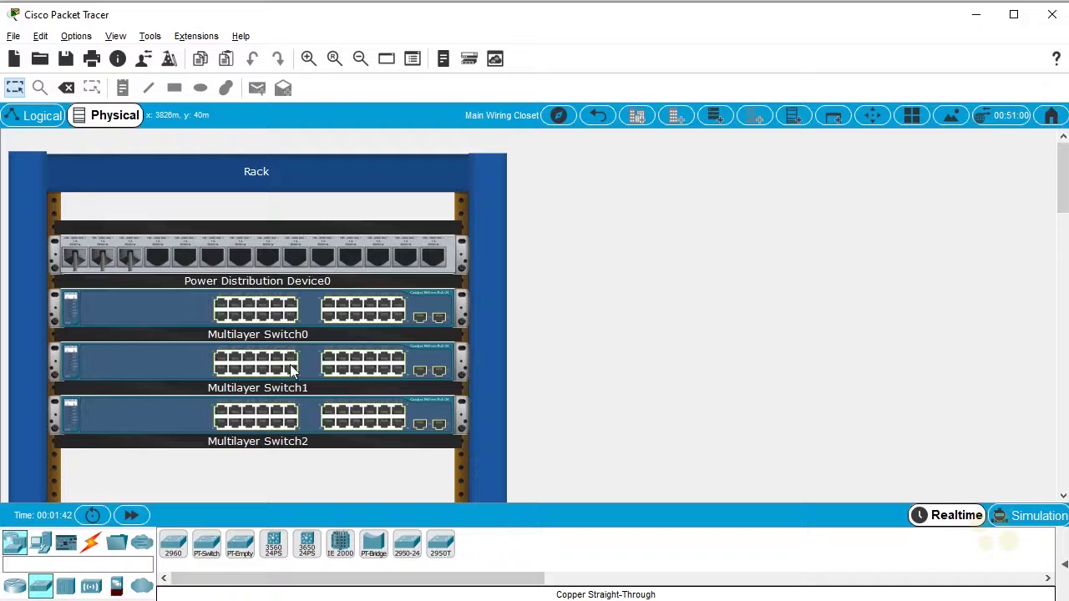
pyautogui.click(301, 308)
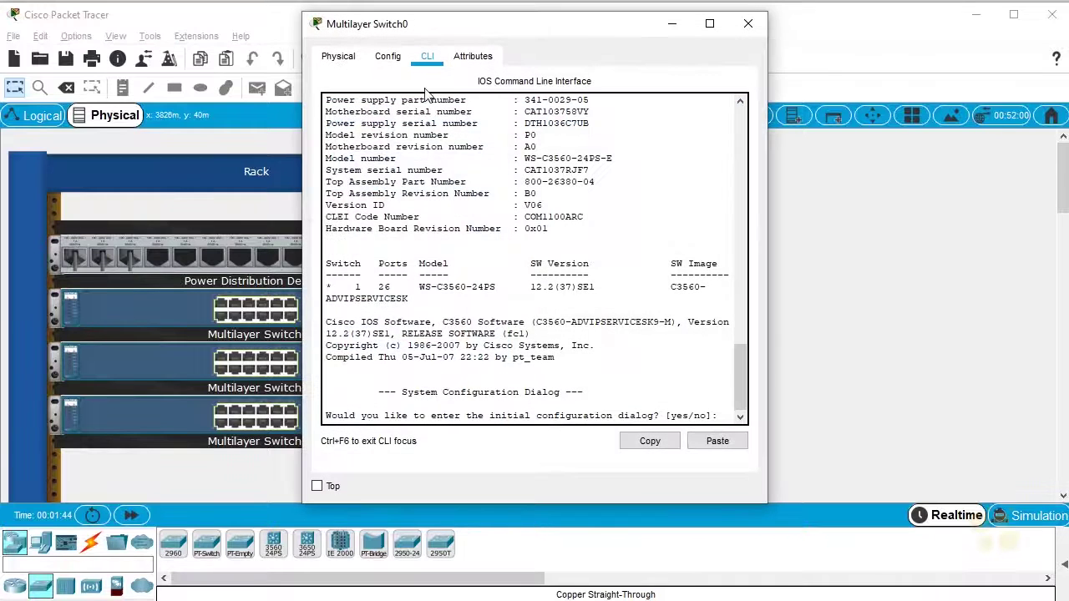
# - Rename Multilayer Switch0 to SW1
pyautogui.click(389, 63)
pyautogui.moveTo(608, 129); pyautogui.dragTo(444, 142)
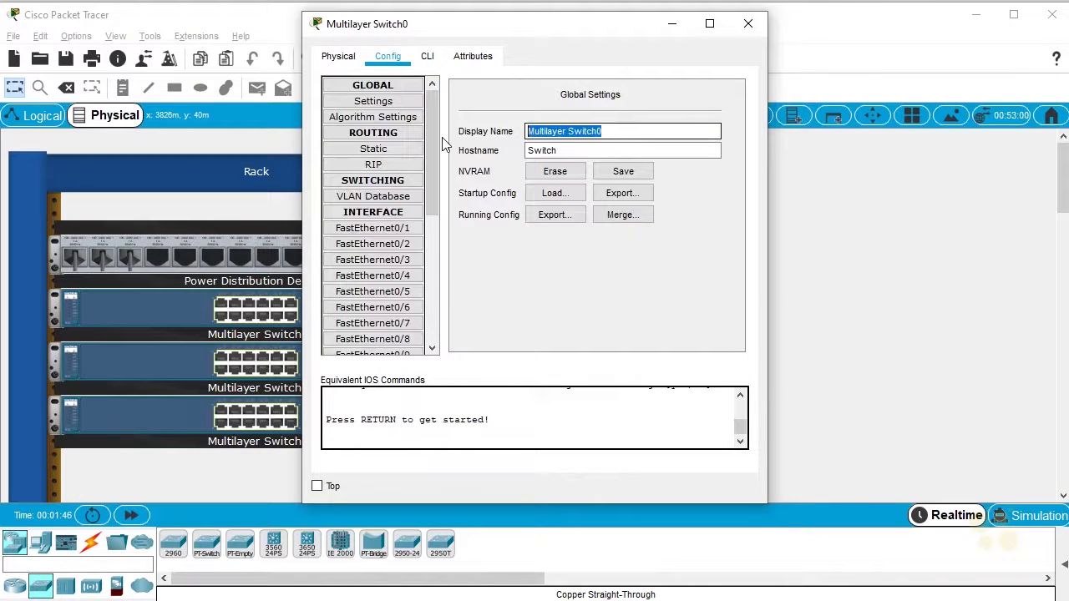
pyautogui.write('SW1')
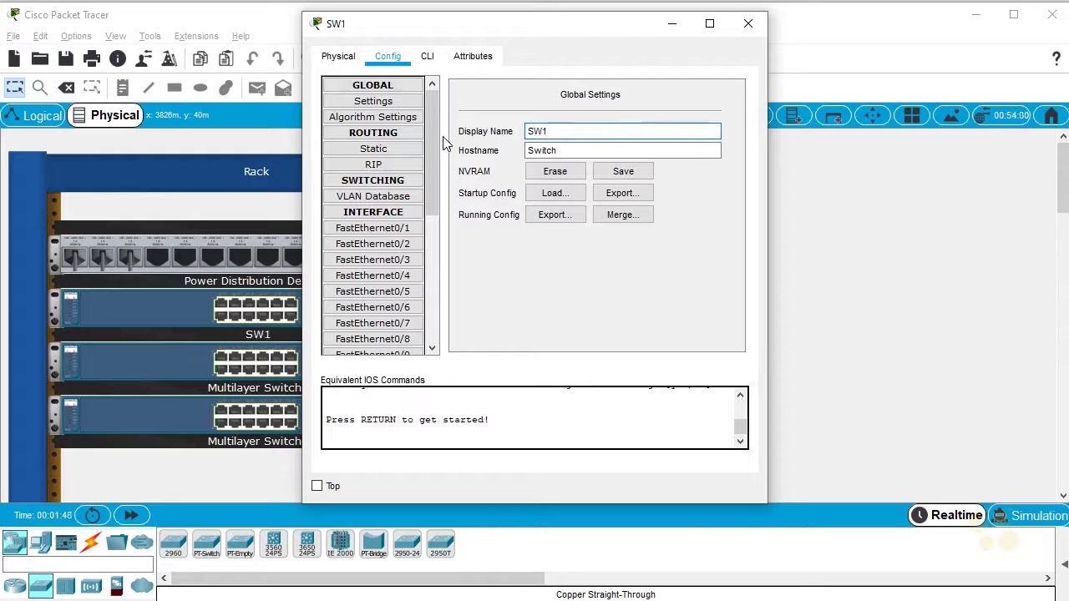
pyautogui.click(747, 23)
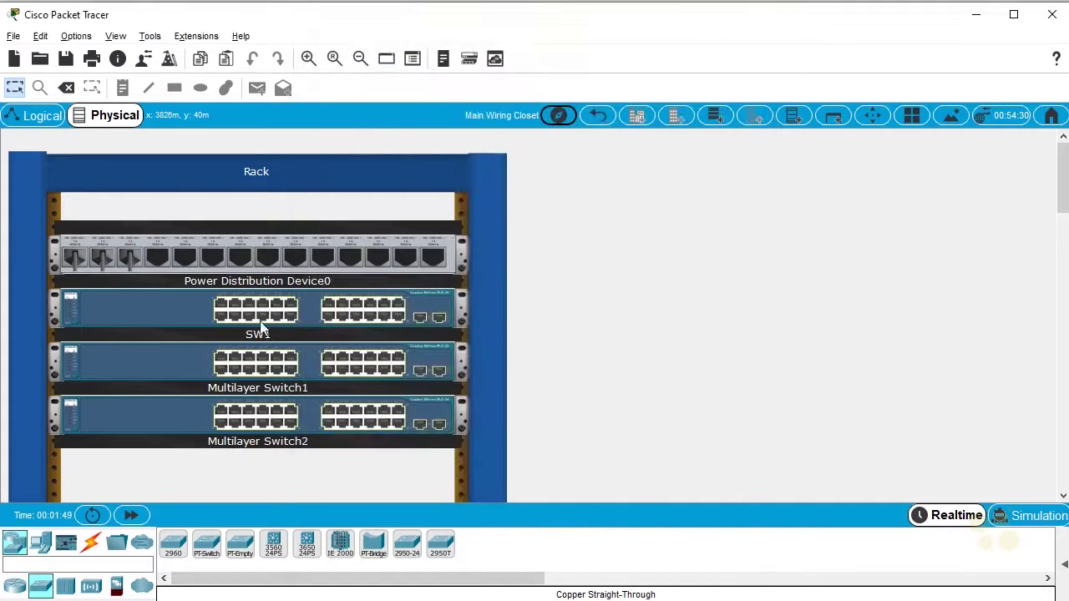
# - Rename Multilayer Switch1 to SW2
pyautogui.click(265, 373)
pyautogui.click(388, 56)
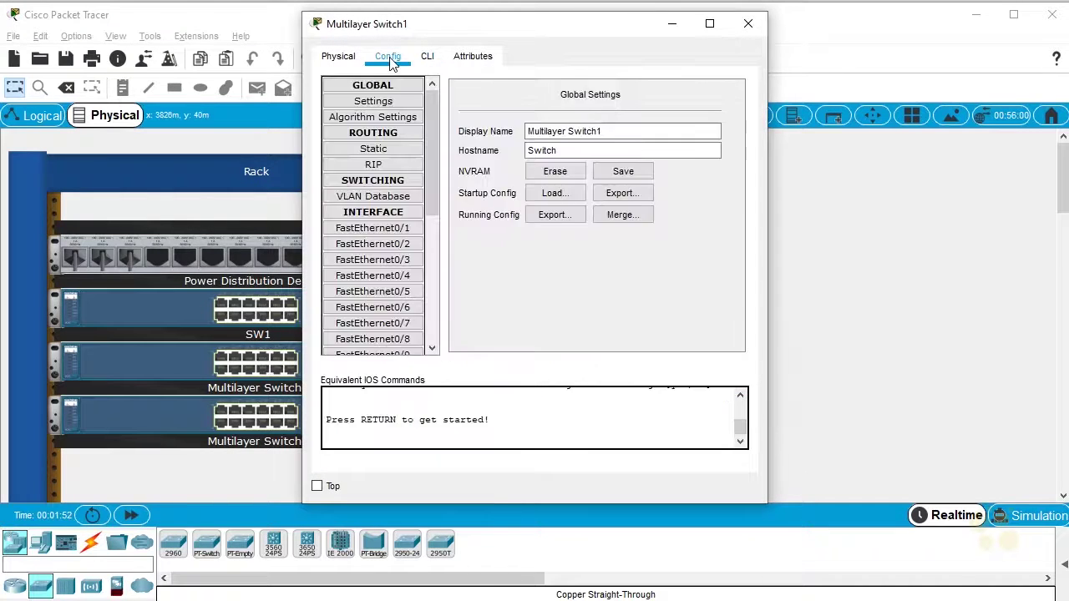
pyautogui.tripleClick(632, 131)
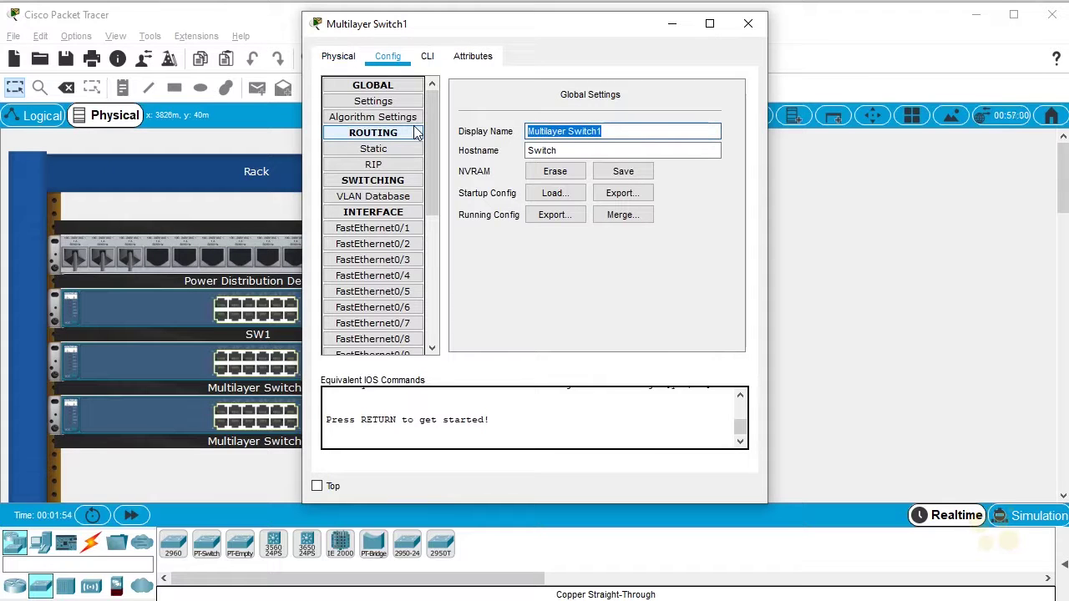
pyautogui.write('SW2')
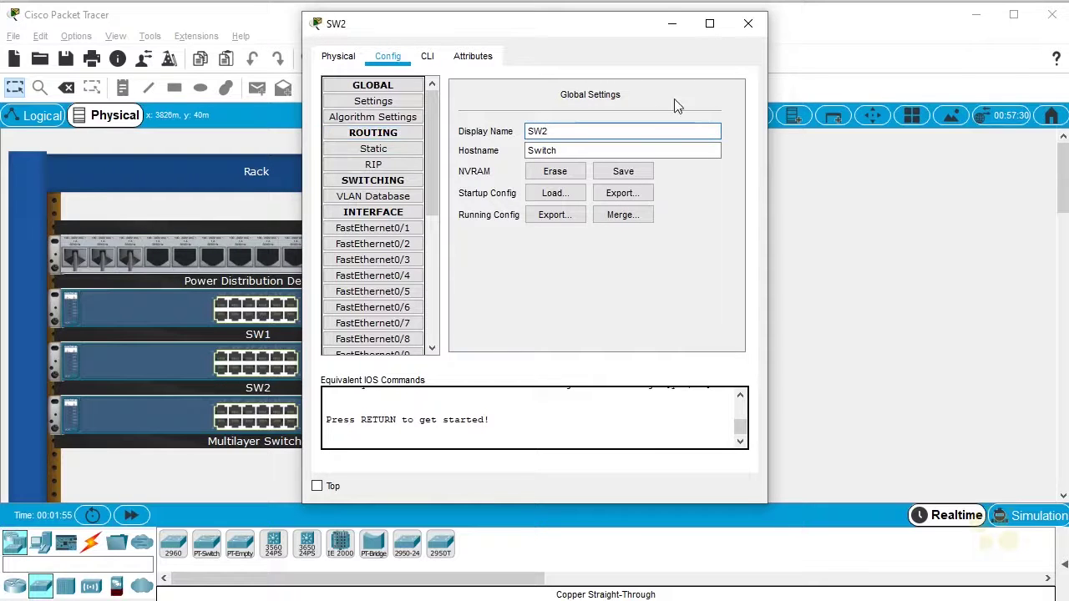
pyautogui.click(756, 22)
# - Rename Multilayer Switch2 to SW3
pyautogui.click(278, 419)
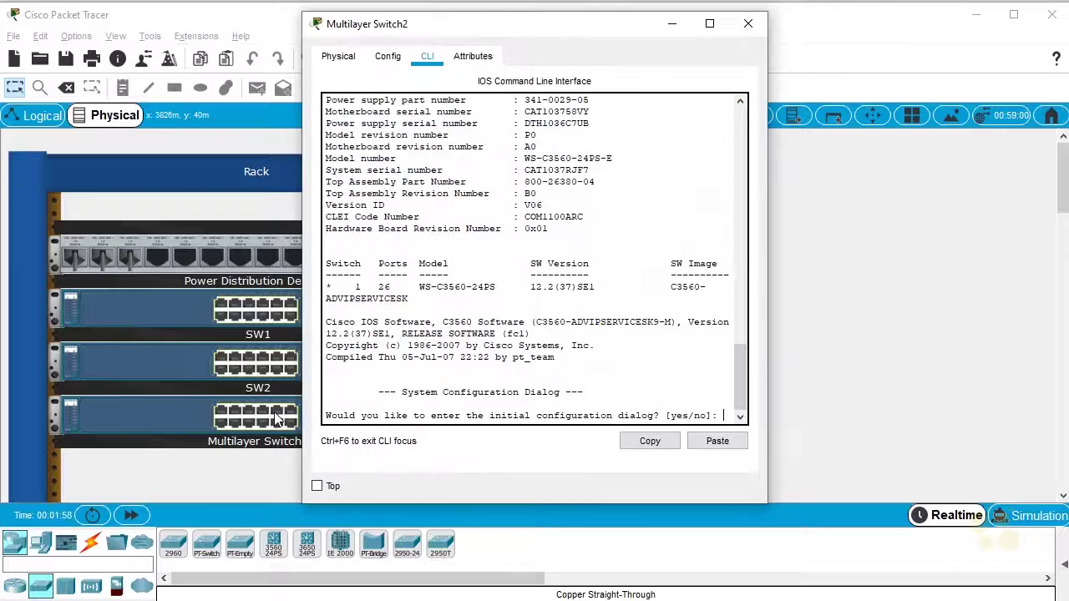
pyautogui.click(384, 58)
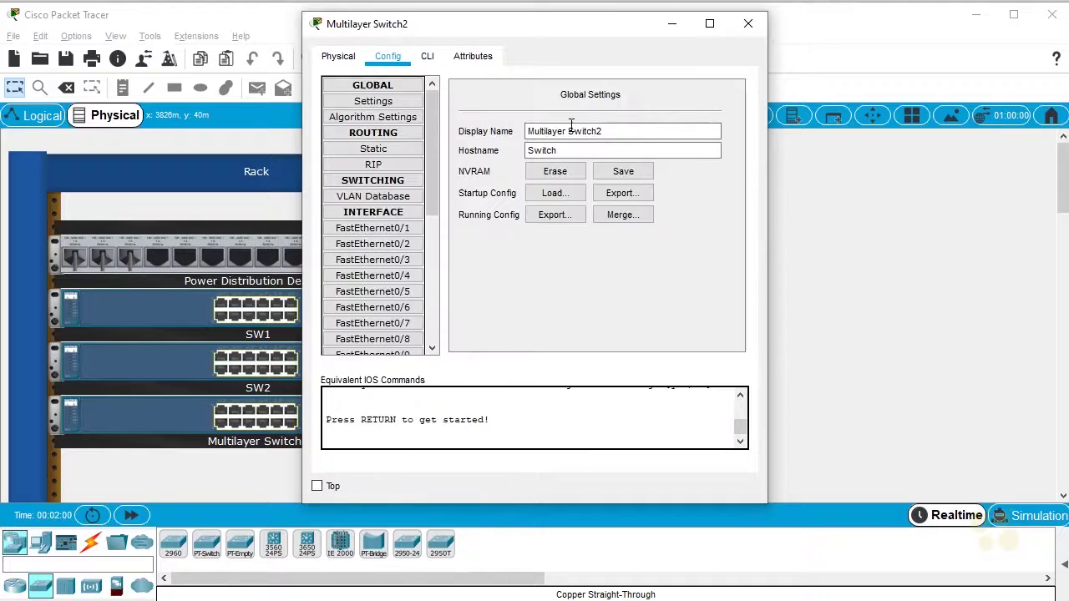
pyautogui.moveTo(621, 132); pyautogui.dragTo(451, 134)
pyautogui.write('SW3')
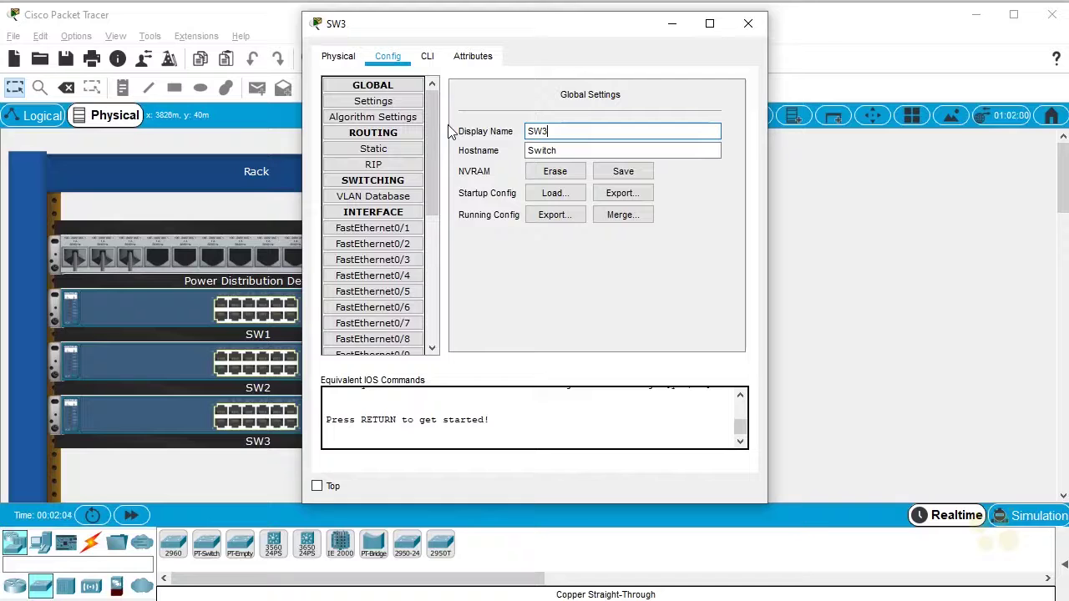
pyautogui.click(747, 23)
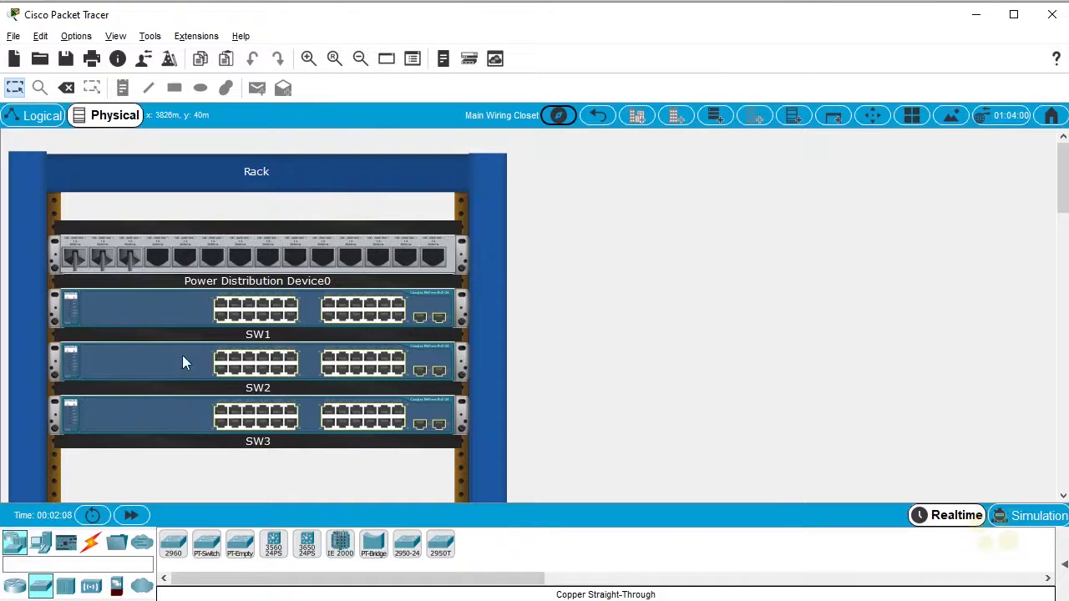
# - Place a 2901 router in the rack below SW3
pyautogui.click(17, 548)
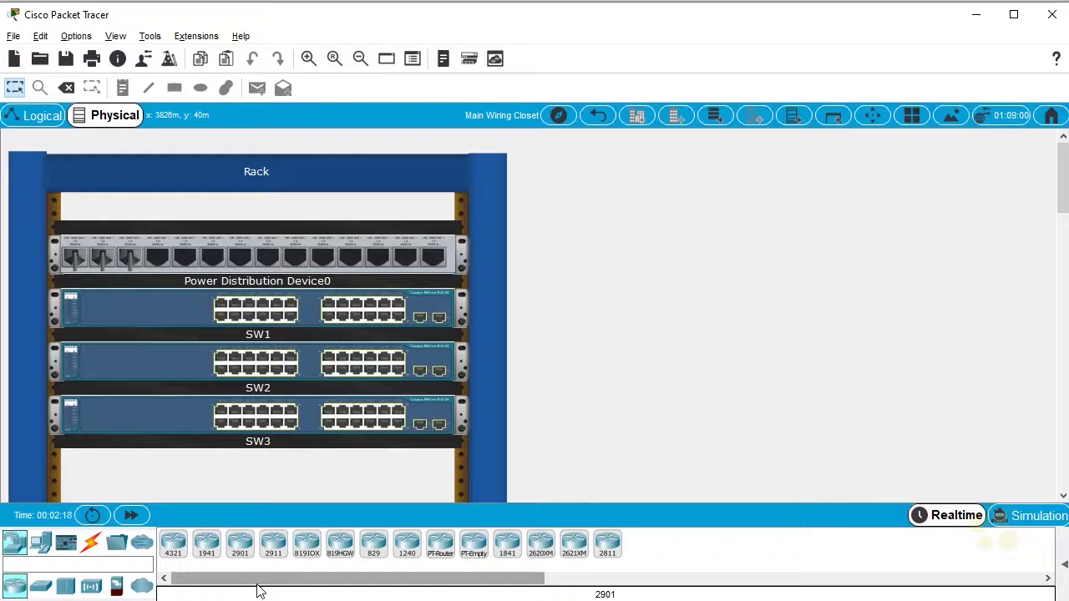
pyautogui.moveTo(239, 551); pyautogui.dragTo(237, 473)
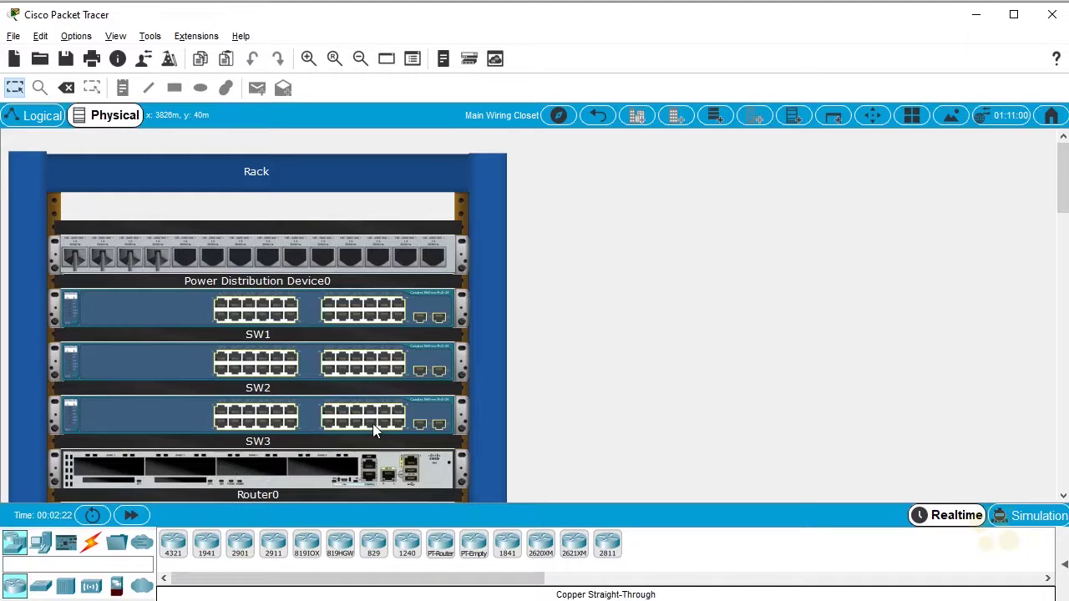
pyautogui.scroll(-1, 225, 459)
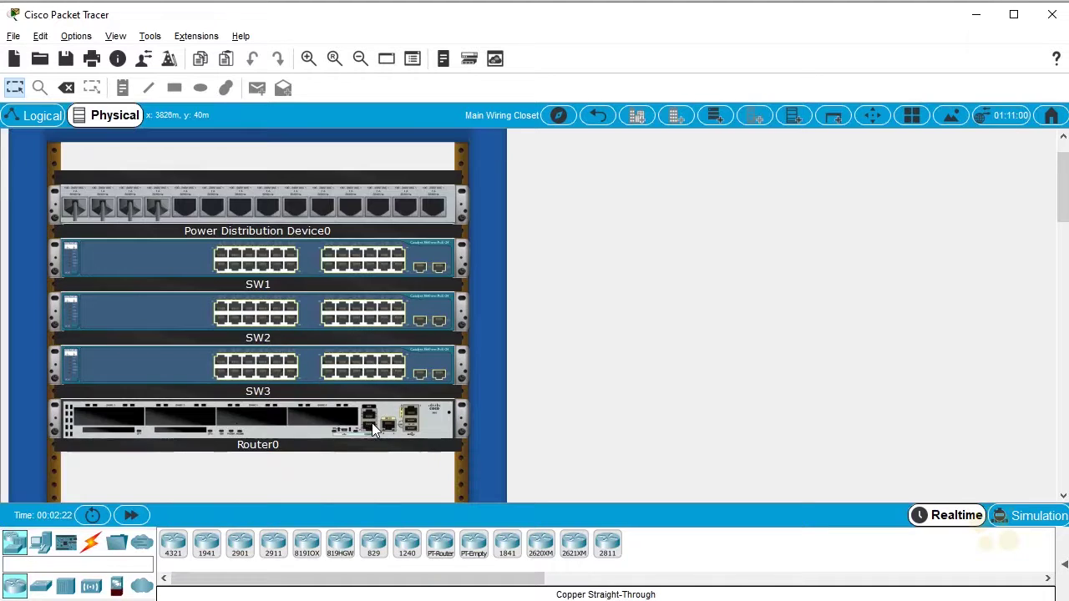
# - Rename the router to R1 and show its physical chassis and modules
pyautogui.click(268, 426)
pyautogui.click(388, 58)
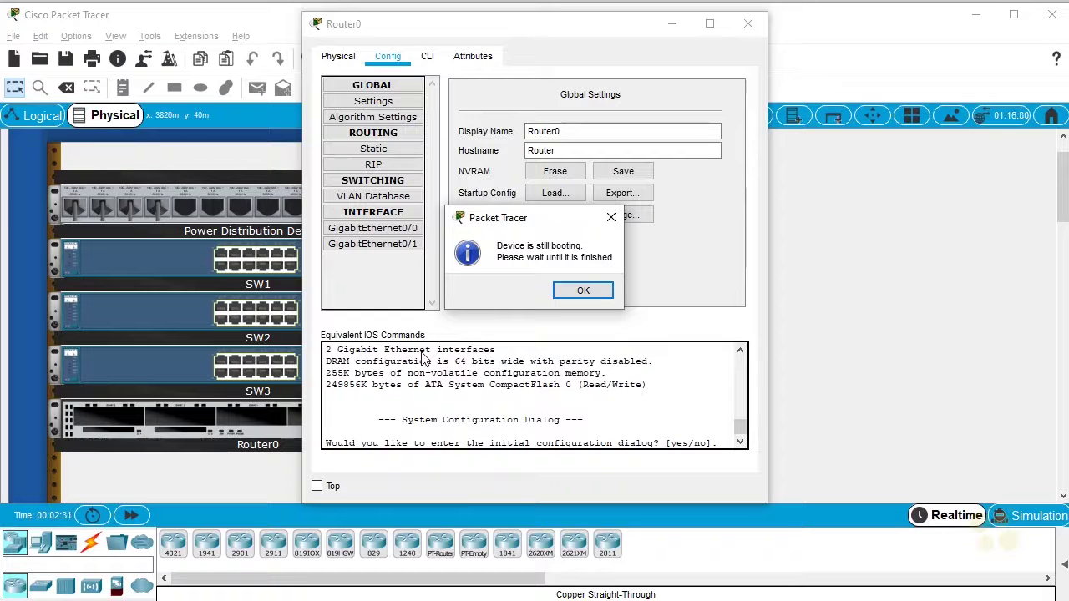
pyautogui.click(582, 290)
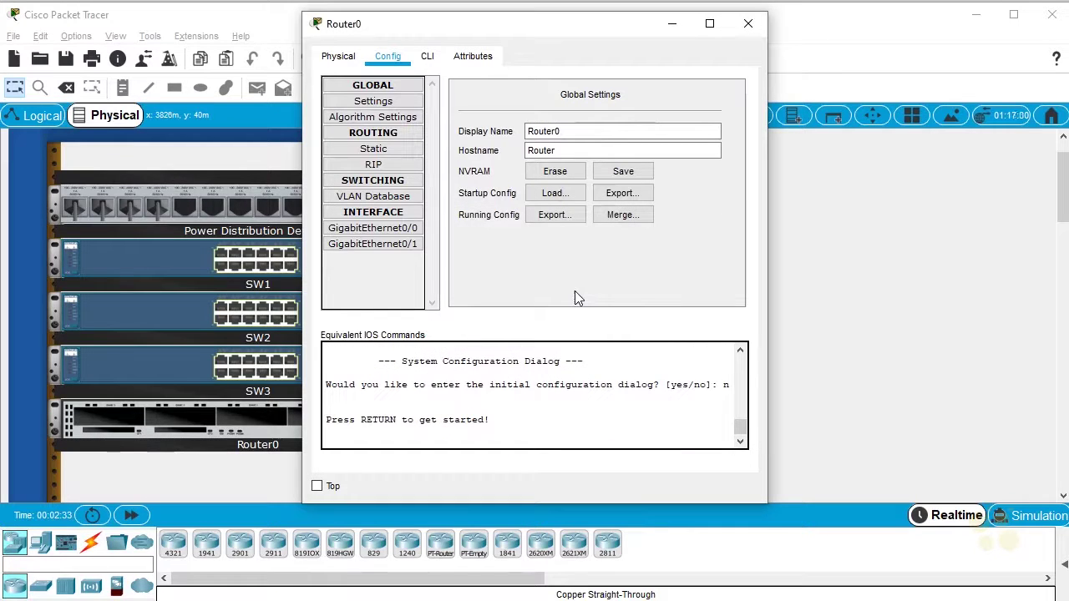
pyautogui.moveTo(572, 132); pyautogui.dragTo(501, 136)
pyautogui.write('R')
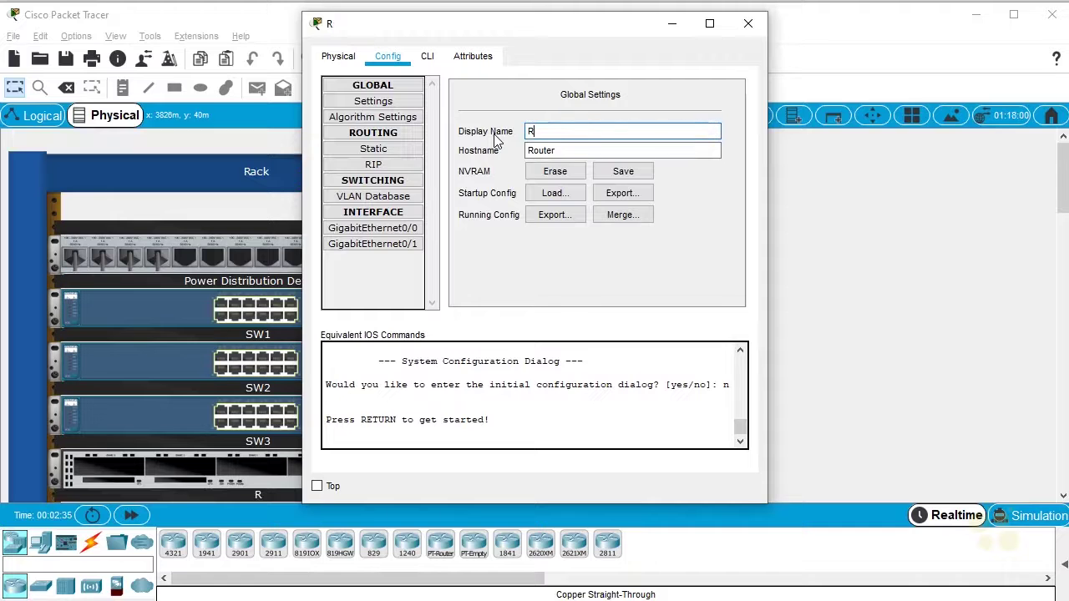
pyautogui.write('1')
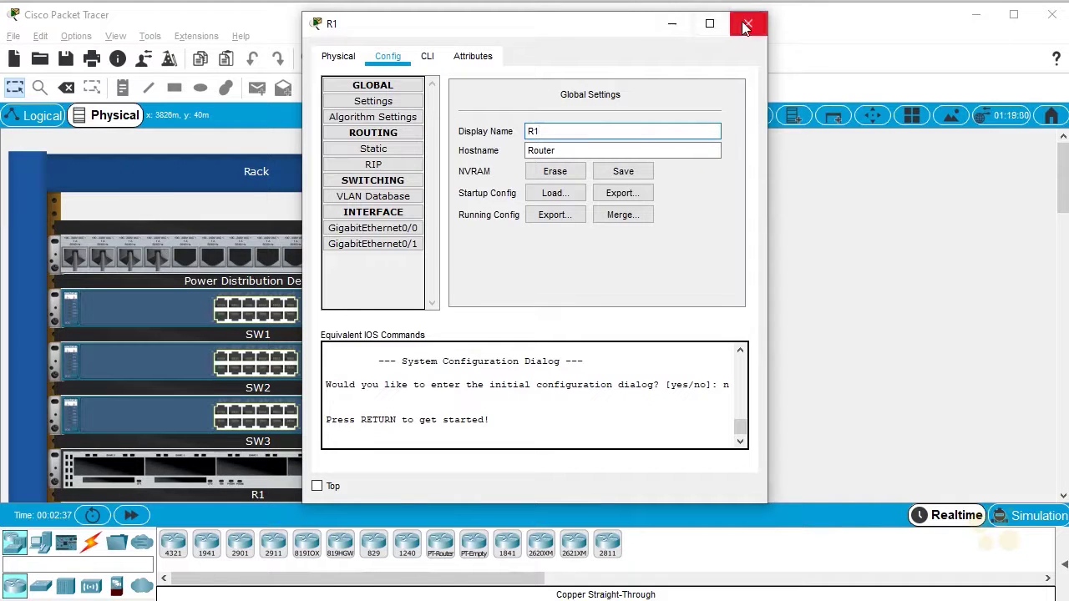
pyautogui.click(334, 60)
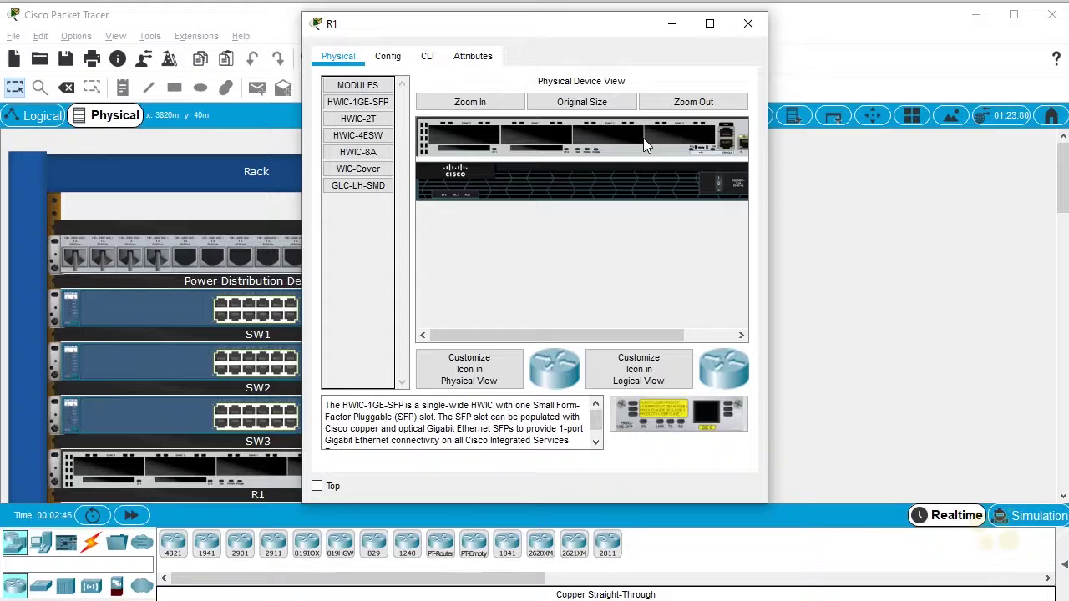
# - Power off R1 and fit WIC-Cover plates into all four empty slots
pyautogui.moveTo(768, 195); pyautogui.dragTo(971, 201)
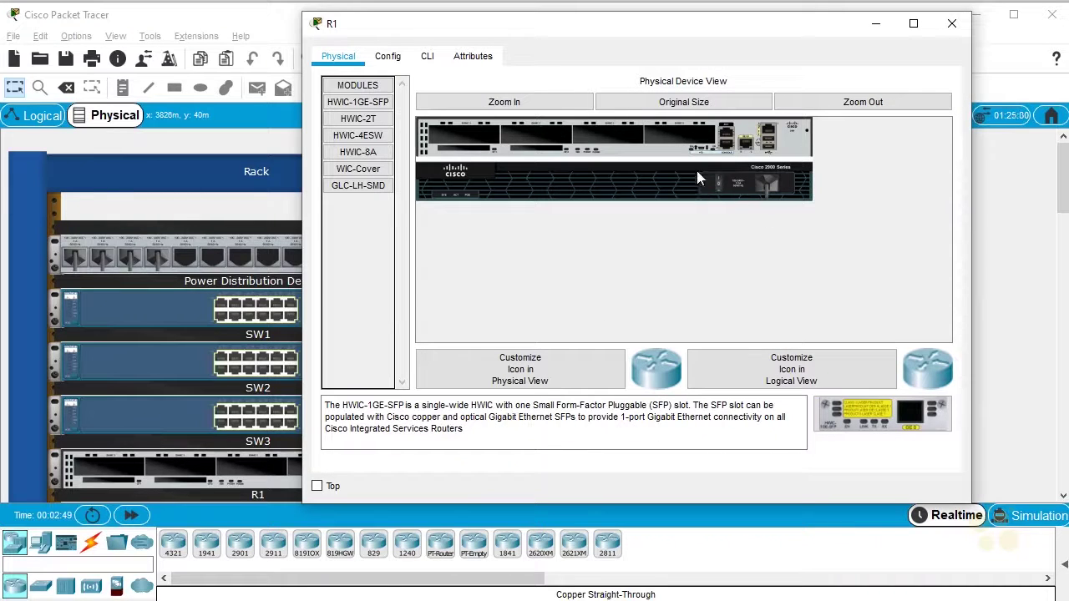
pyautogui.click(718, 187)
pyautogui.click(351, 170)
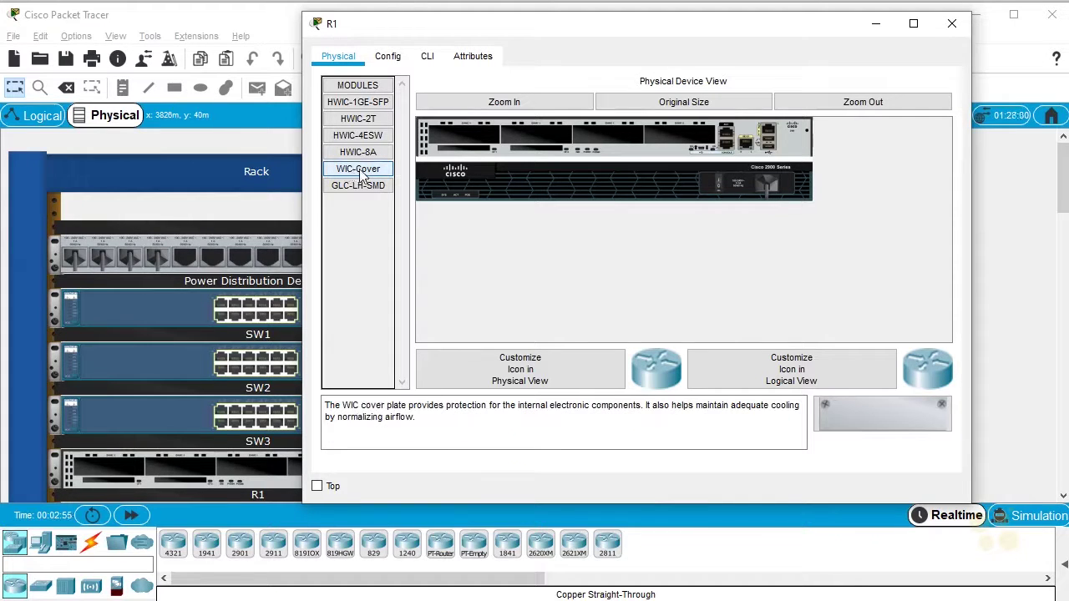
pyautogui.moveTo(872, 411); pyautogui.dragTo(470, 144)
pyautogui.moveTo(889, 397); pyautogui.dragTo(551, 146)
pyautogui.moveTo(907, 417); pyautogui.dragTo(621, 136)
pyautogui.moveTo(891, 415); pyautogui.dragTo(693, 132)
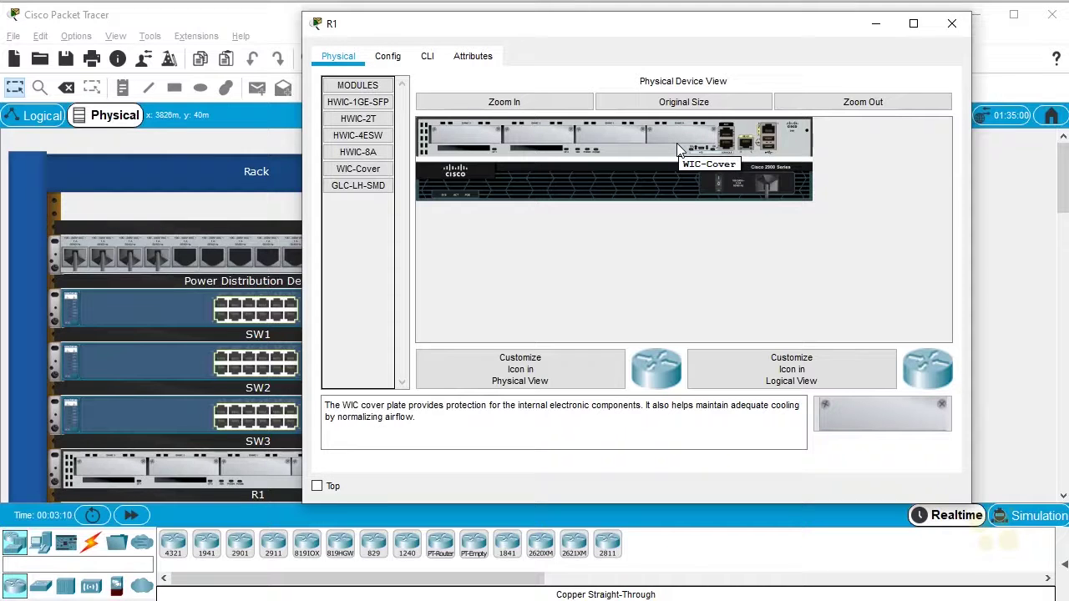
# - Mount a 5506-X firewall in the rack below R1
pyautogui.click(952, 23)
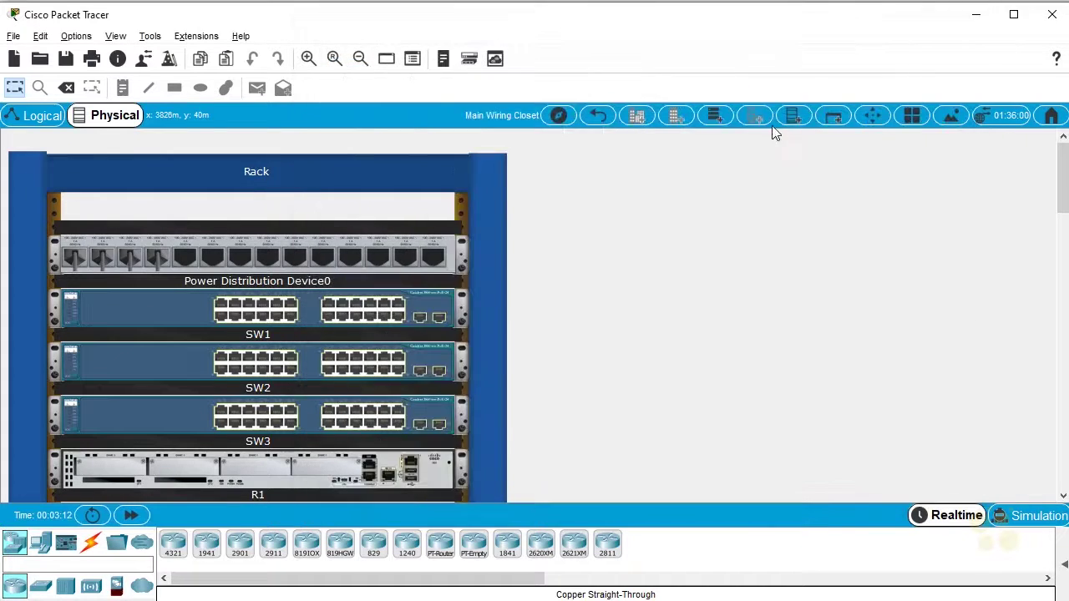
pyautogui.scroll(-2, 351, 355)
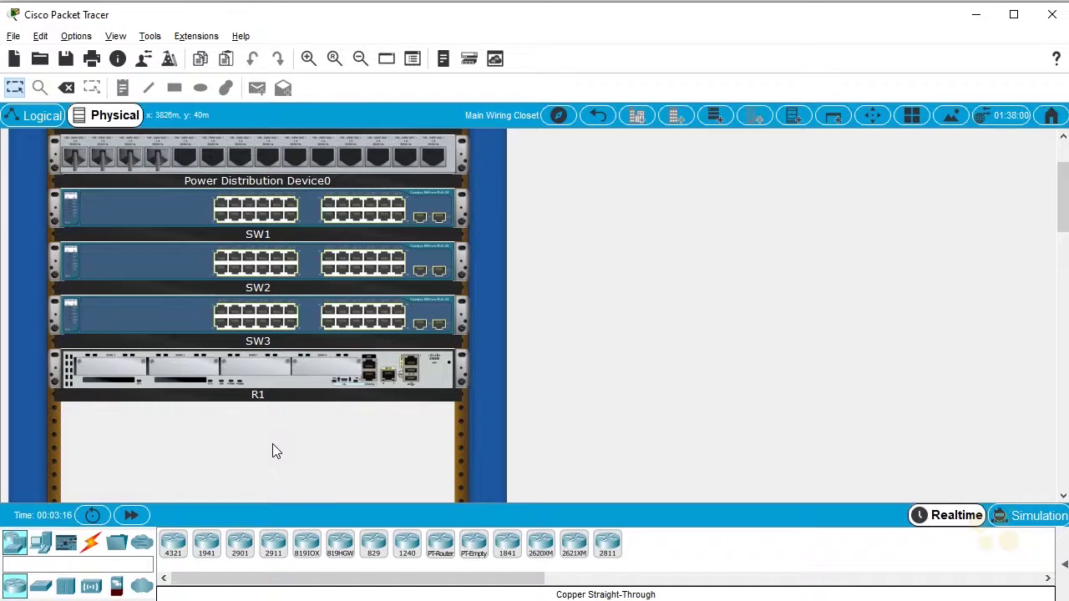
pyautogui.scroll(-1, 273, 444)
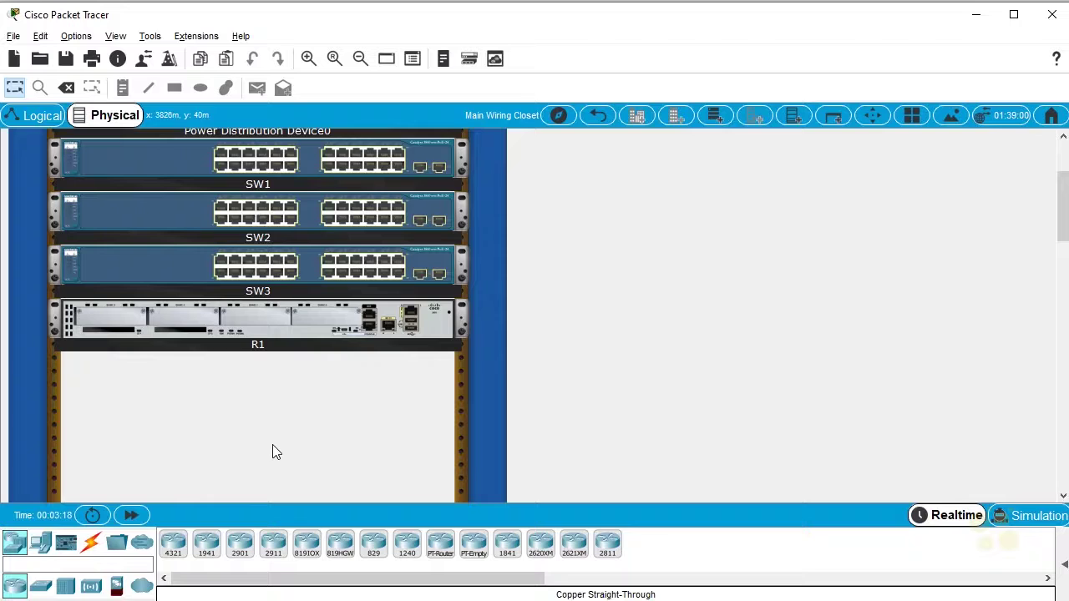
pyautogui.click(117, 591)
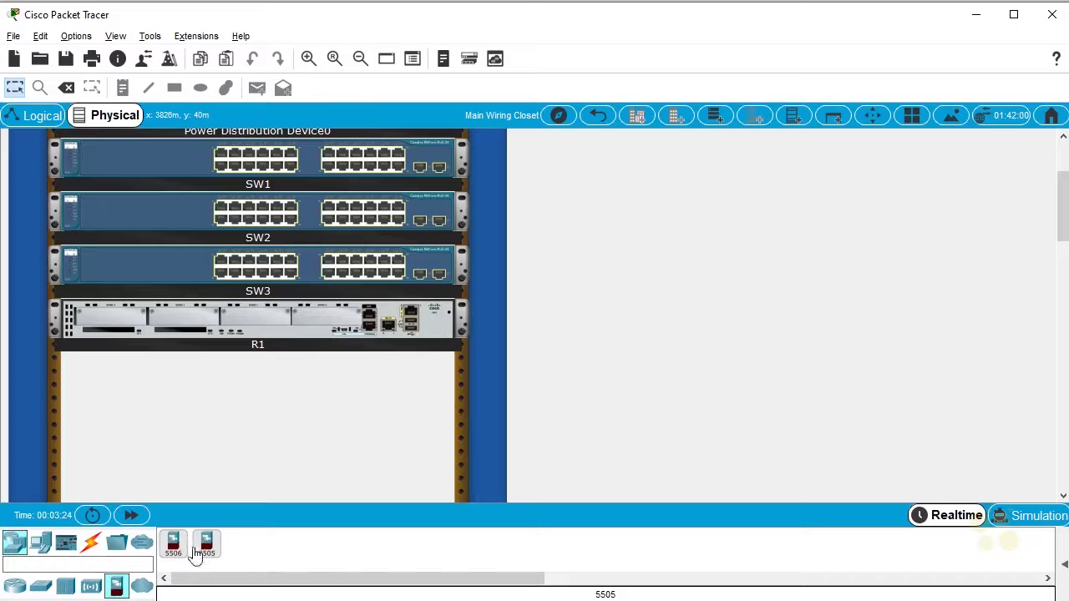
pyautogui.click(173, 547)
pyautogui.click(180, 434)
pyautogui.moveTo(180, 434); pyautogui.dragTo(206, 392)
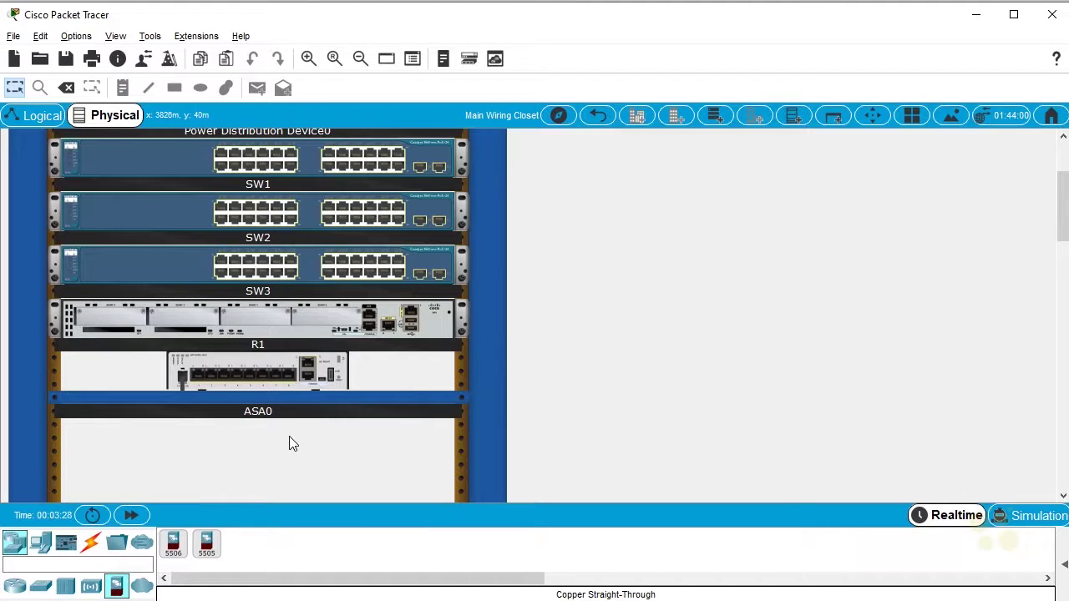
# - Mount an access point in the rack below ASA0
pyautogui.scroll(-1, 289, 438)
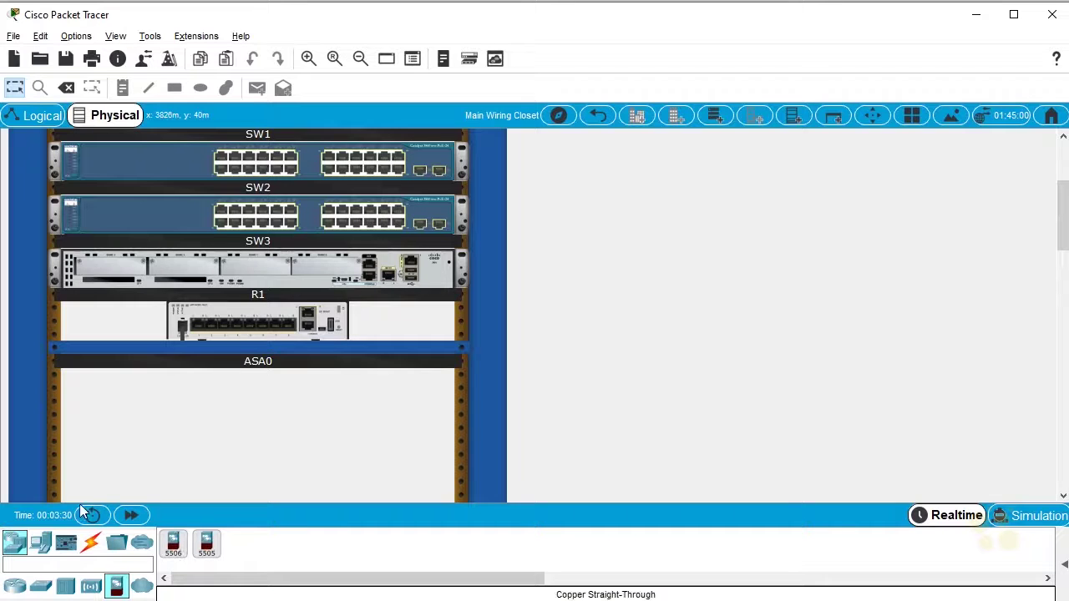
pyautogui.click(17, 547)
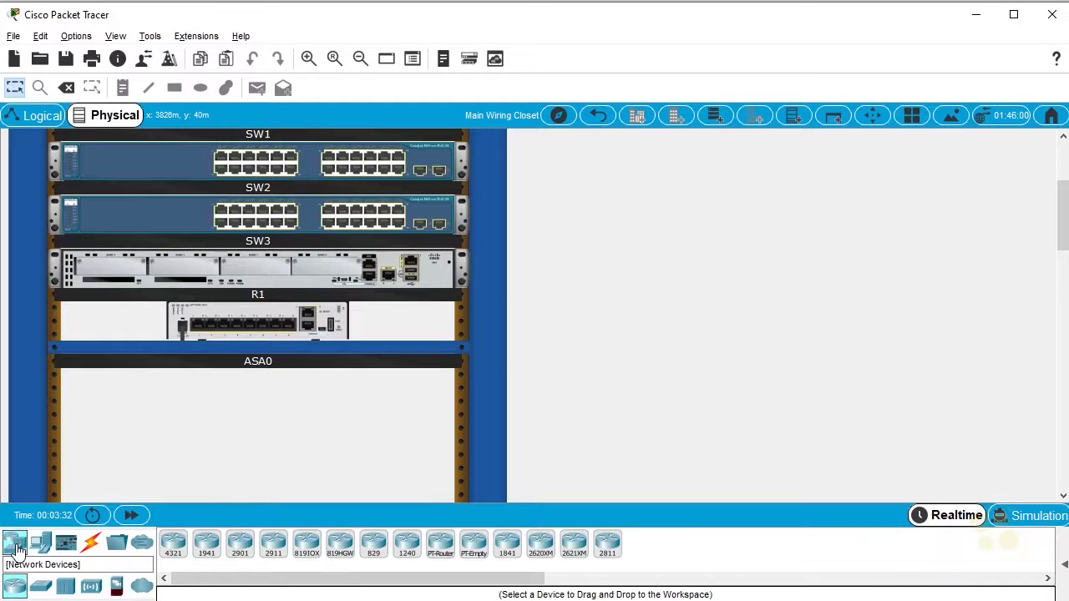
pyautogui.click(90, 588)
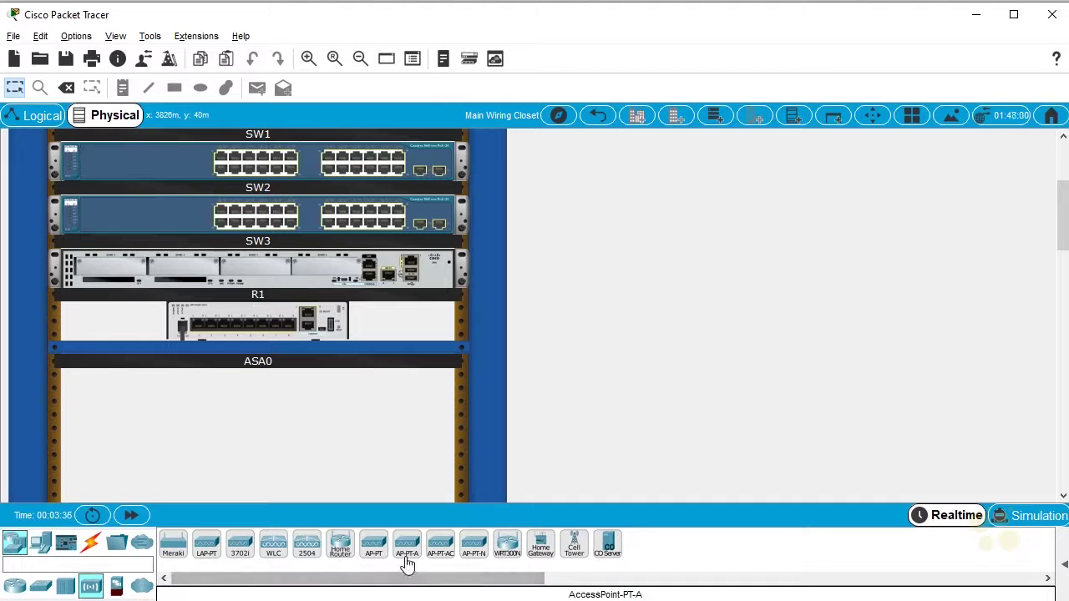
pyautogui.moveTo(380, 553); pyautogui.dragTo(297, 408)
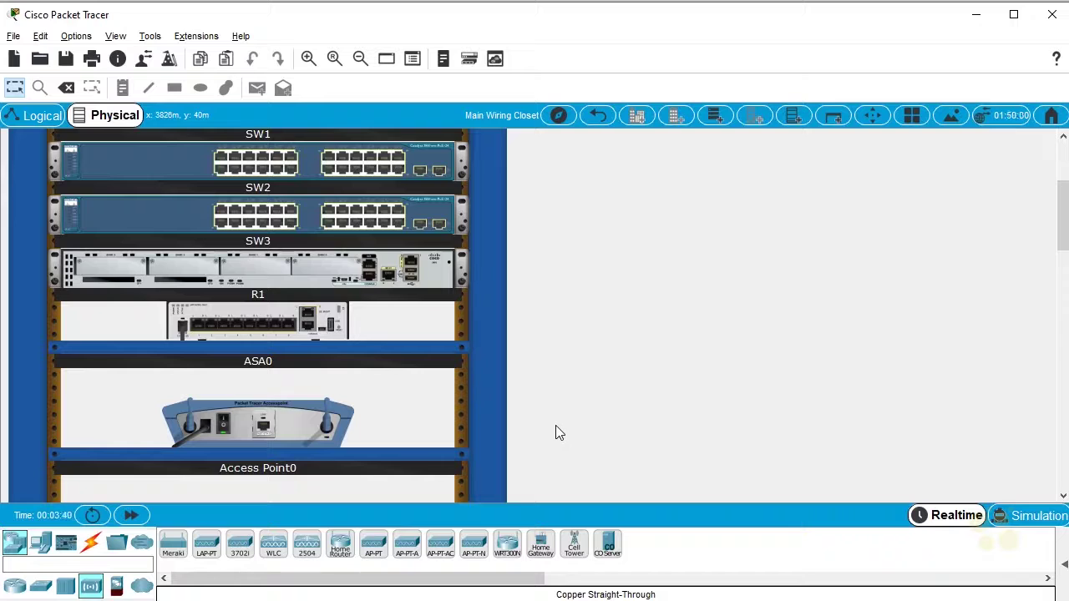
pyautogui.scroll(4, 558, 432)
# - Connect SW1 Fa0/23 to SW2 Fa0/24 with a copper cross-over cable
pyautogui.scroll(-1, 558, 432)
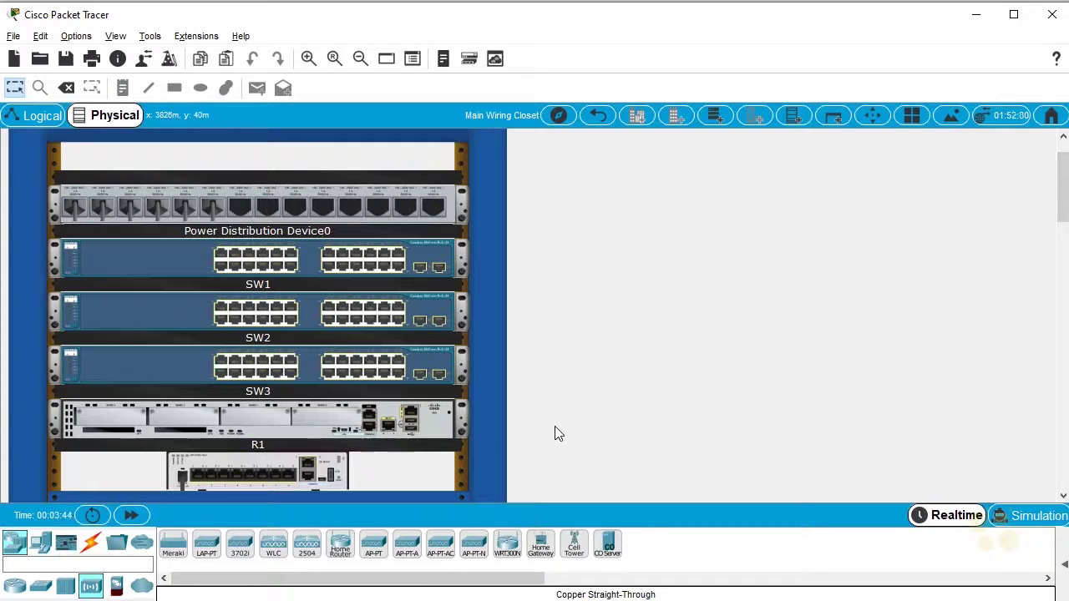
pyautogui.click(89, 544)
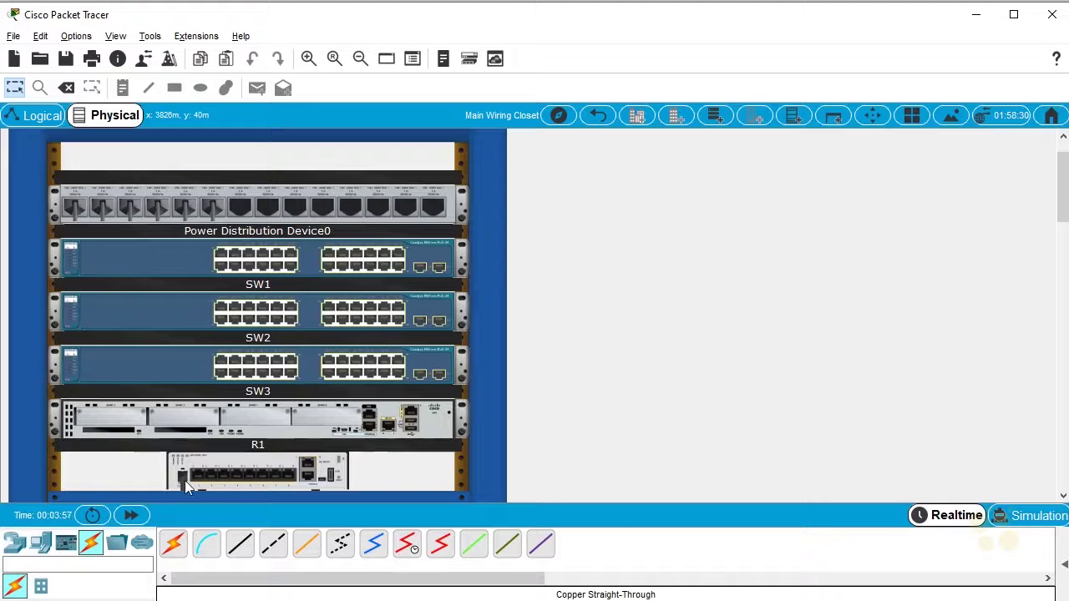
pyautogui.click(277, 550)
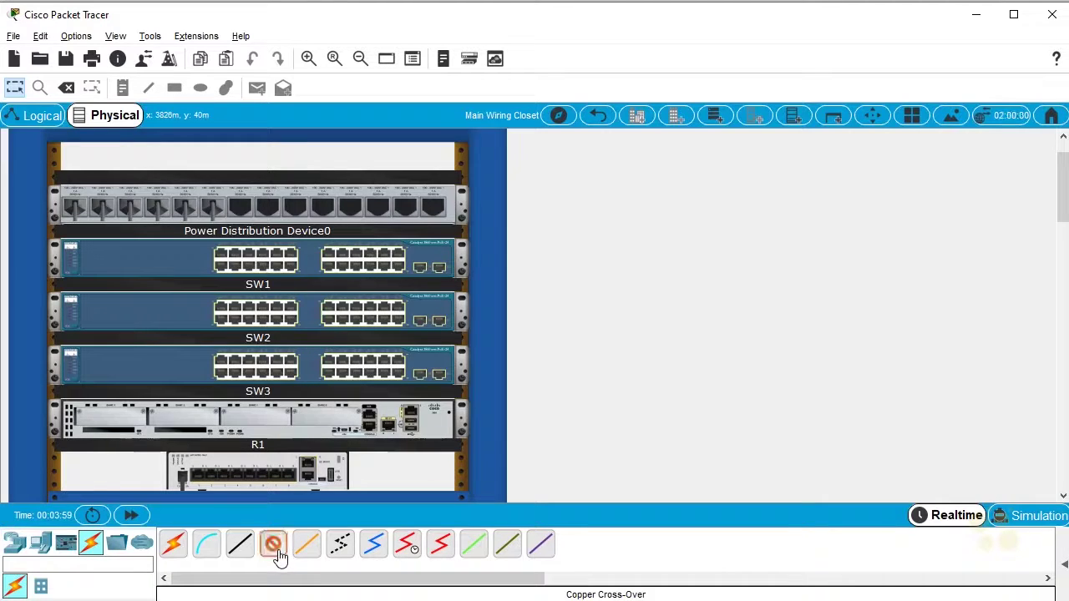
pyautogui.click(353, 267)
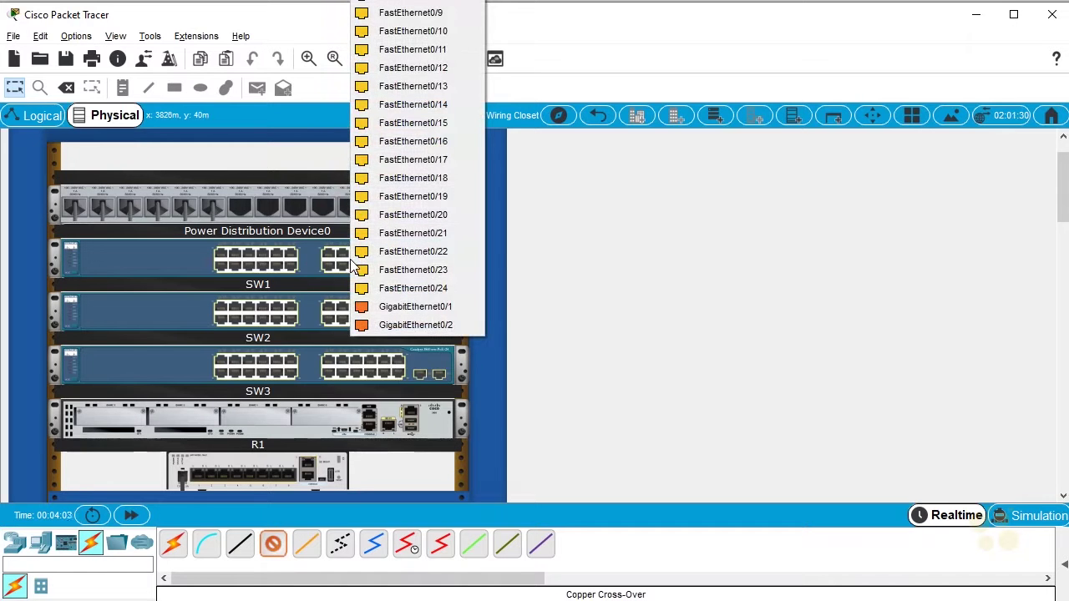
pyautogui.click(393, 269)
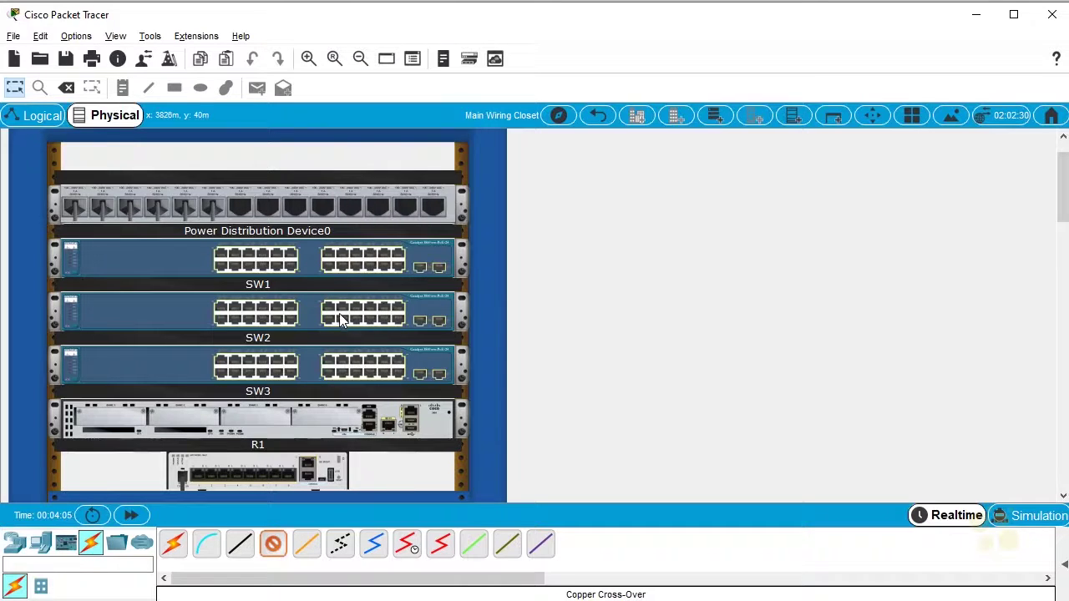
pyautogui.click(339, 313)
pyautogui.click(384, 287)
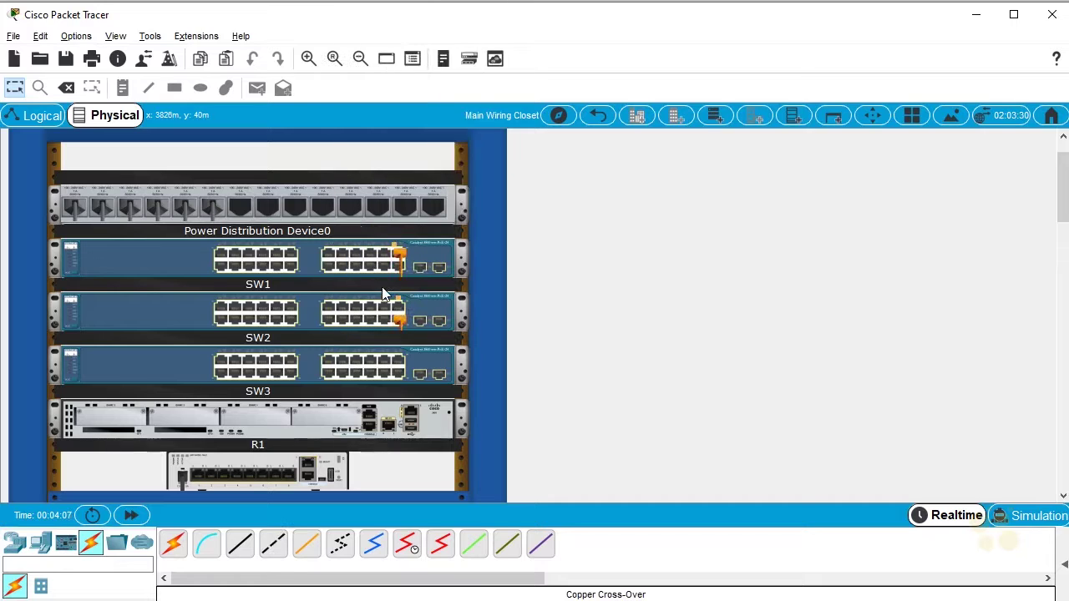
# - Connect SW2 Fa0/23 to SW3 Fa0/24 with a copper cross-over cable
pyautogui.click(273, 543)
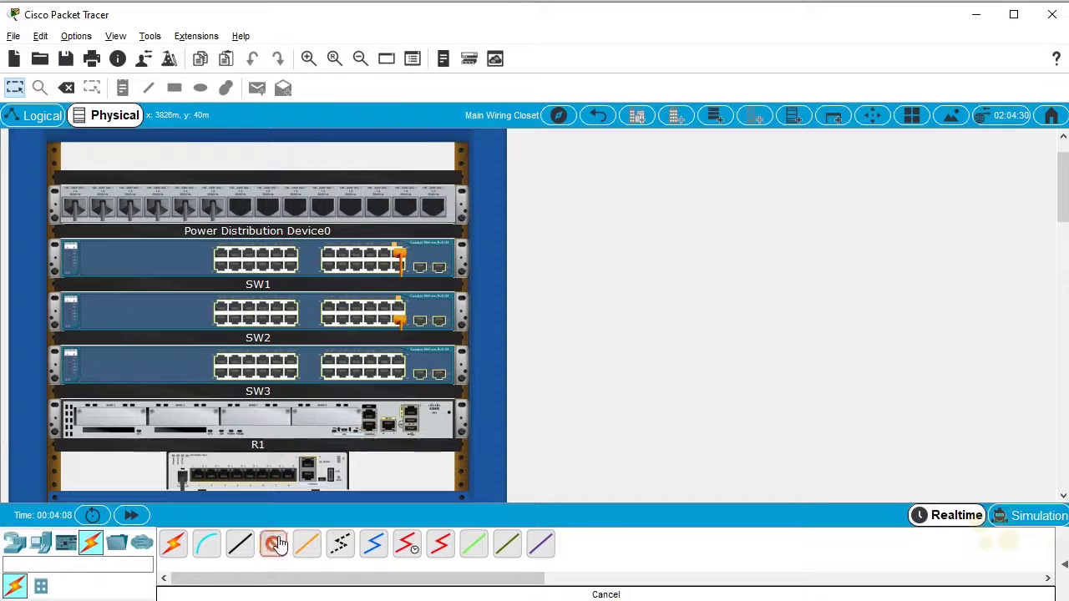
pyautogui.click(336, 322)
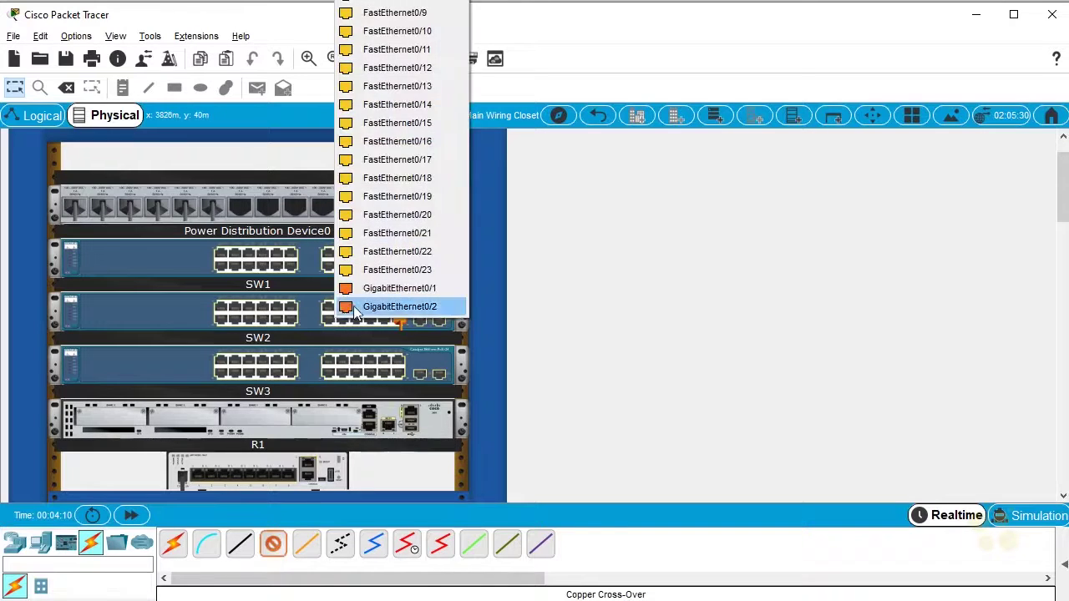
pyautogui.click(394, 269)
pyautogui.click(364, 360)
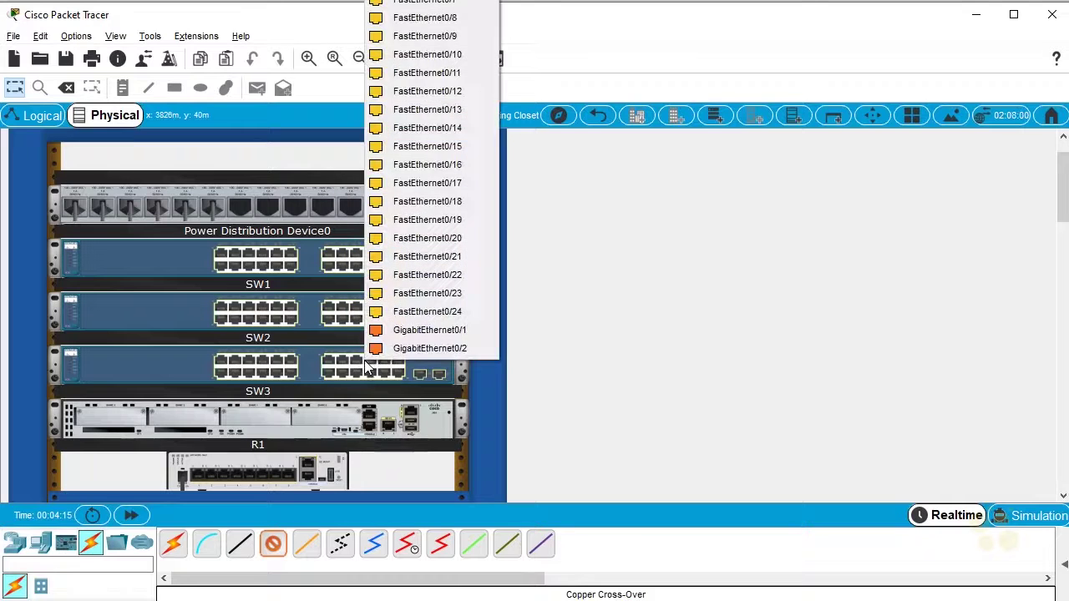
pyautogui.click(403, 311)
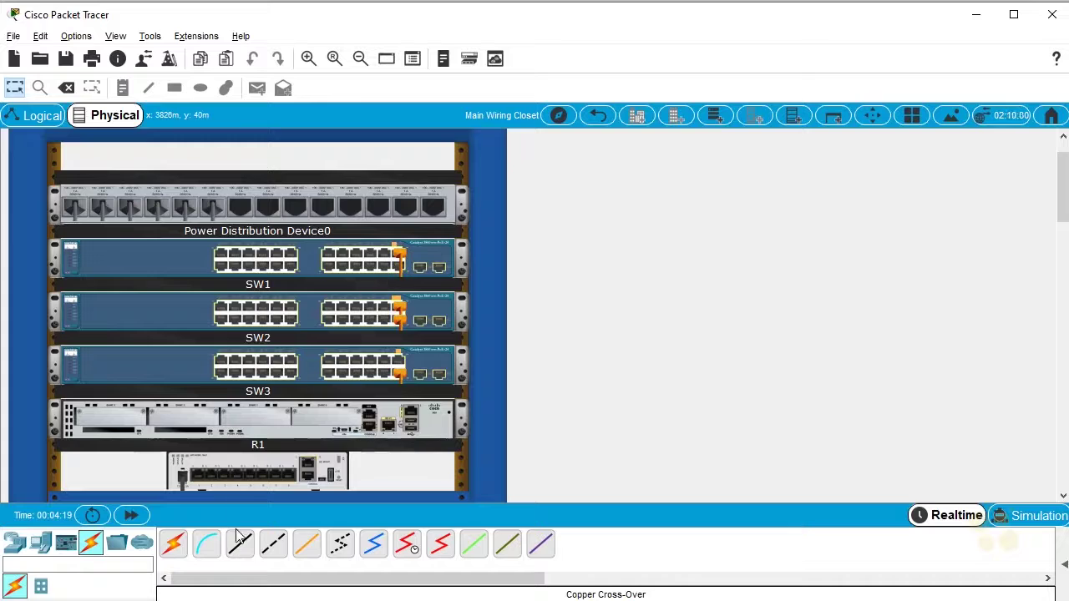
# - Connect SW3 Fa0/23 to SW1 Fa0/24 with a copper cross-over cable
pyautogui.click(274, 545)
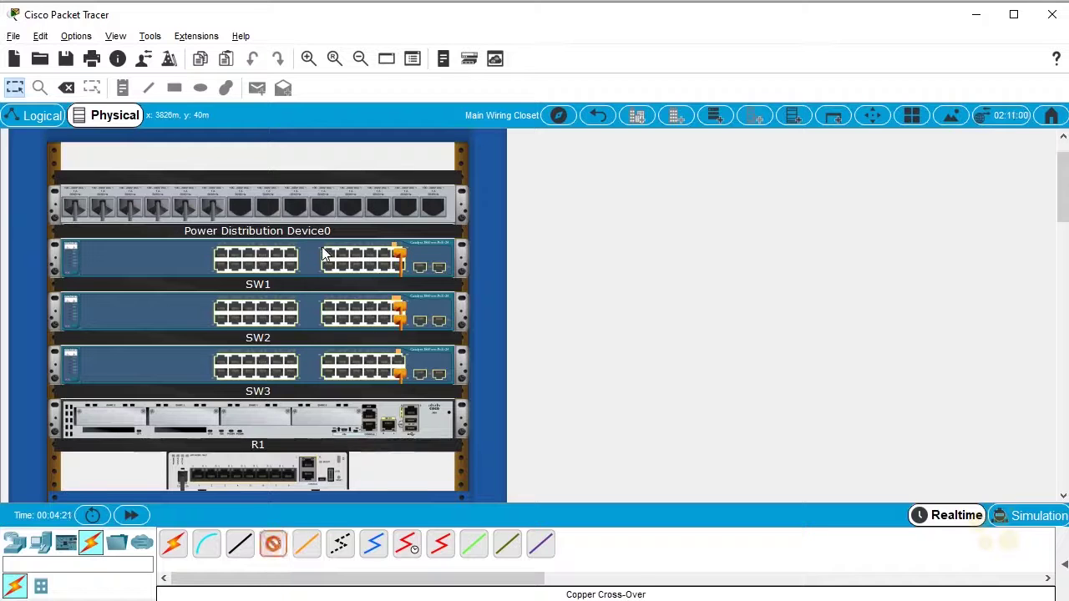
pyautogui.click(326, 373)
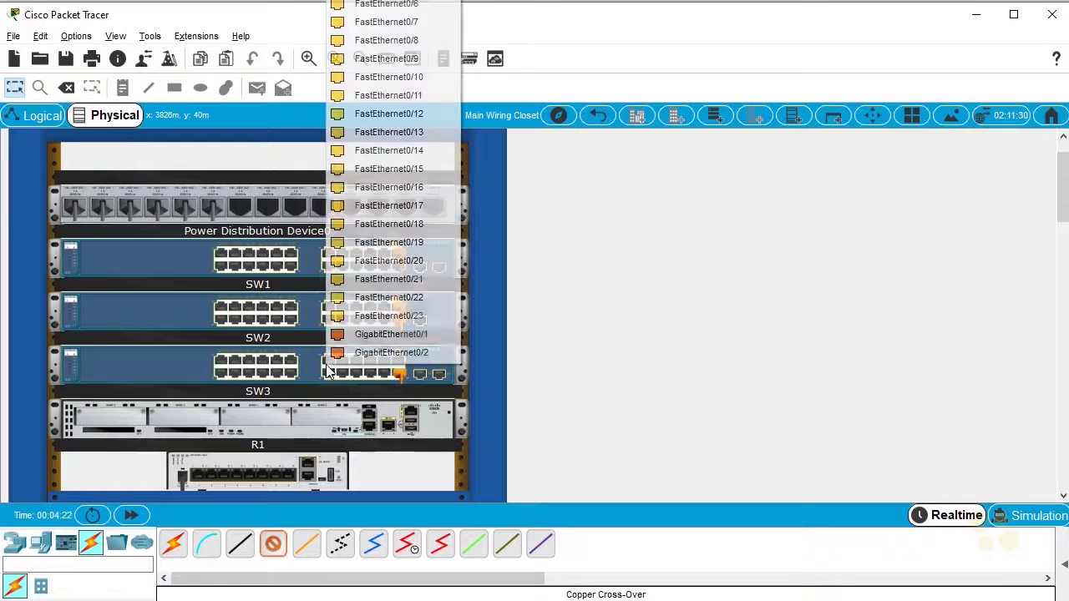
pyautogui.click(387, 315)
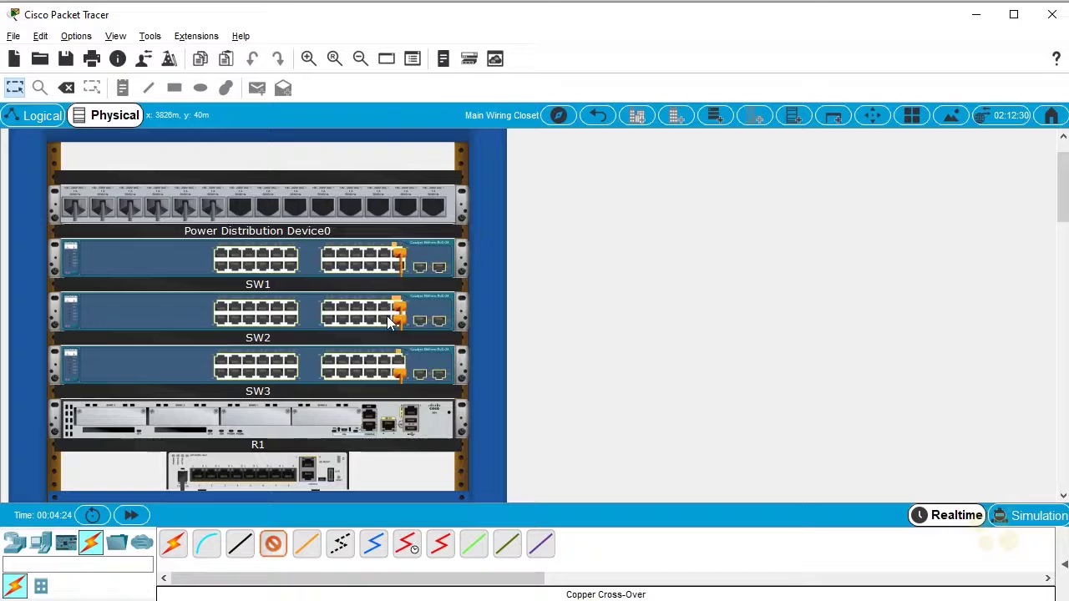
pyautogui.click(355, 261)
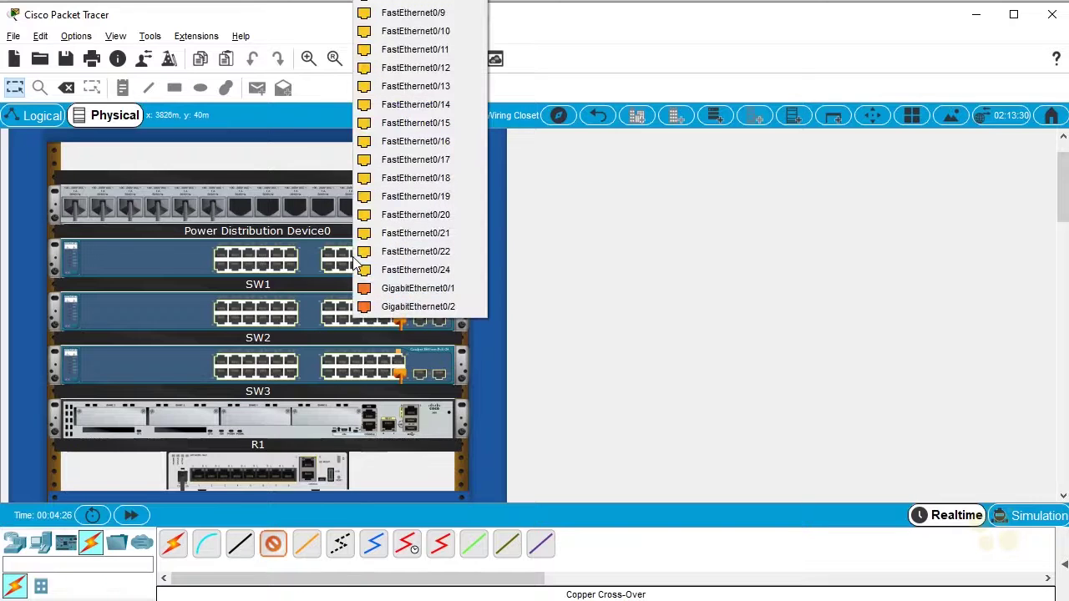
pyautogui.click(412, 272)
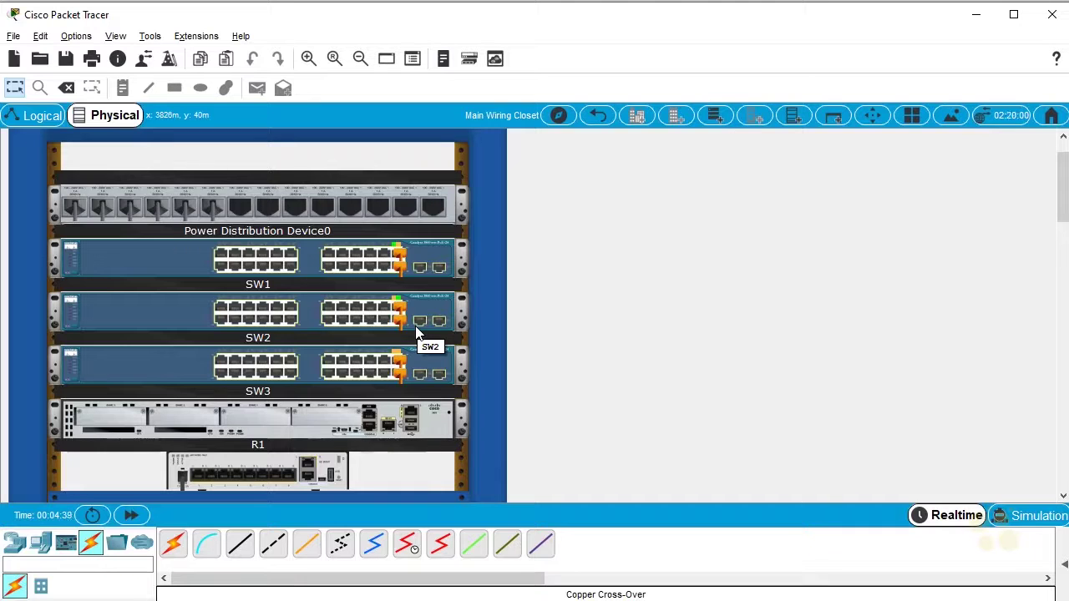
# - Cable R1 GigabitEthernet0/1 to SW3 FastEthernet0/1 with a copper straight-through cable
pyautogui.scroll(-1, 424, 343)
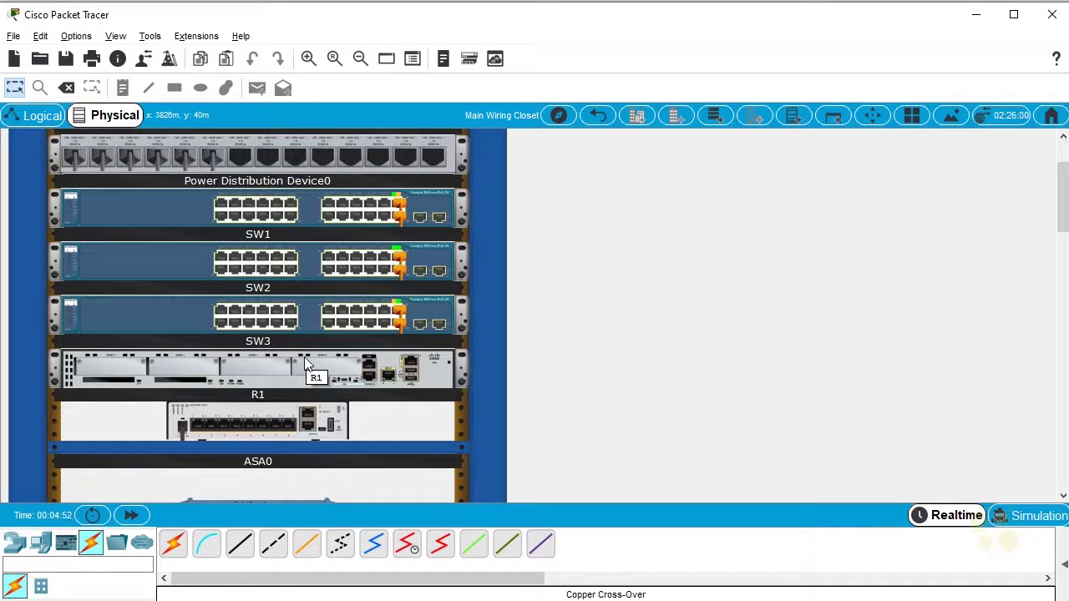
pyautogui.click(243, 547)
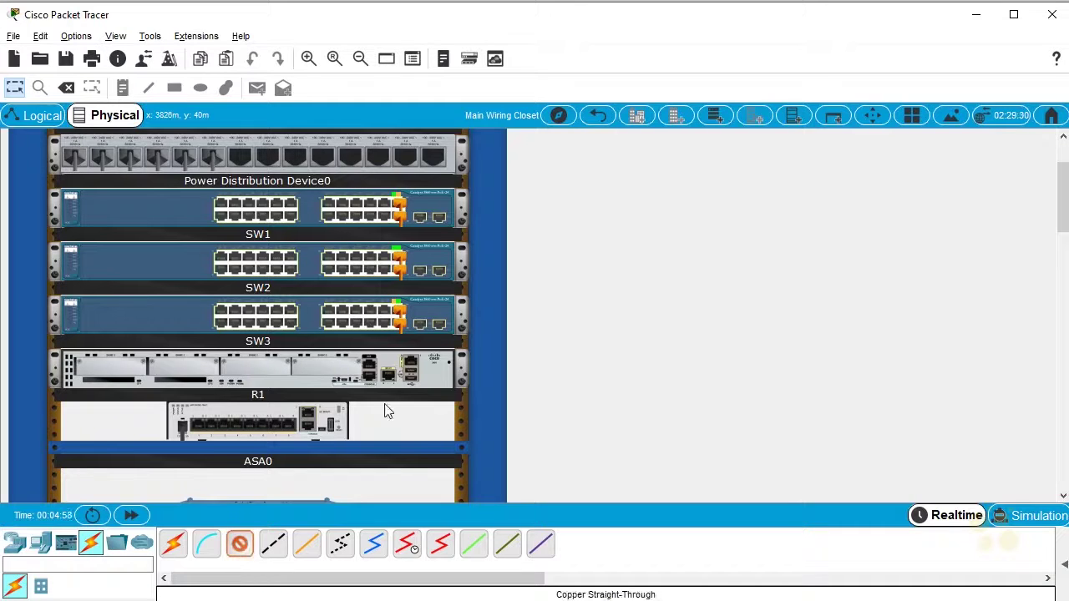
pyautogui.click(310, 369)
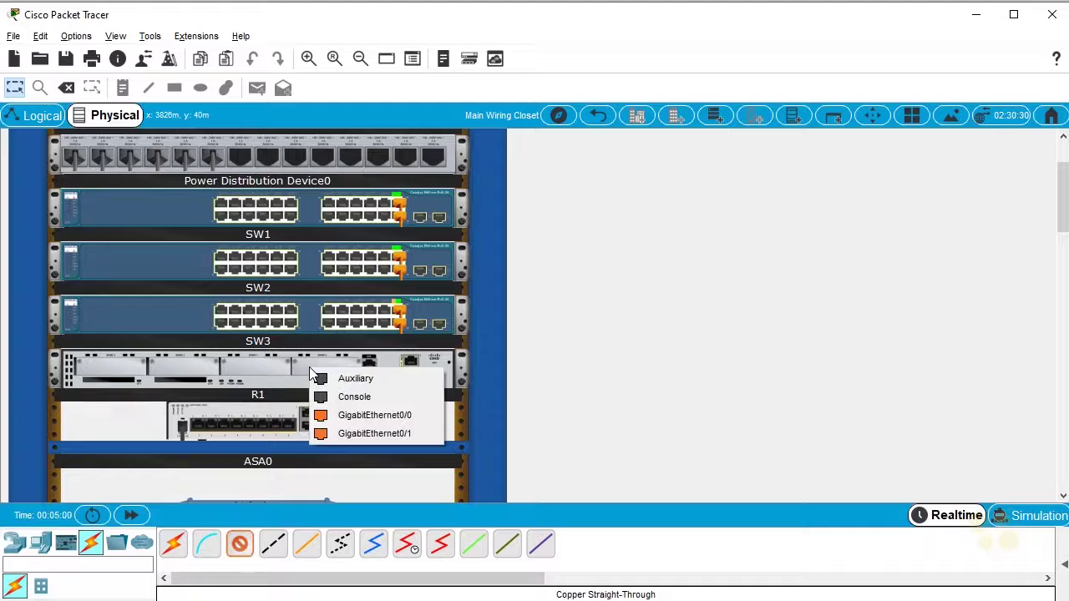
pyautogui.click(402, 435)
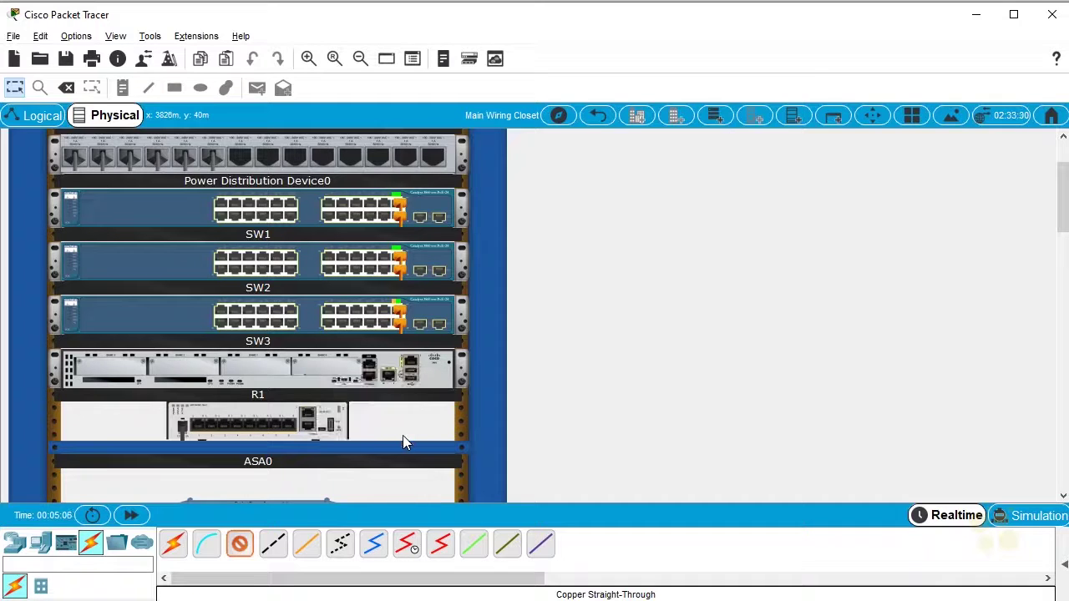
pyautogui.click(327, 316)
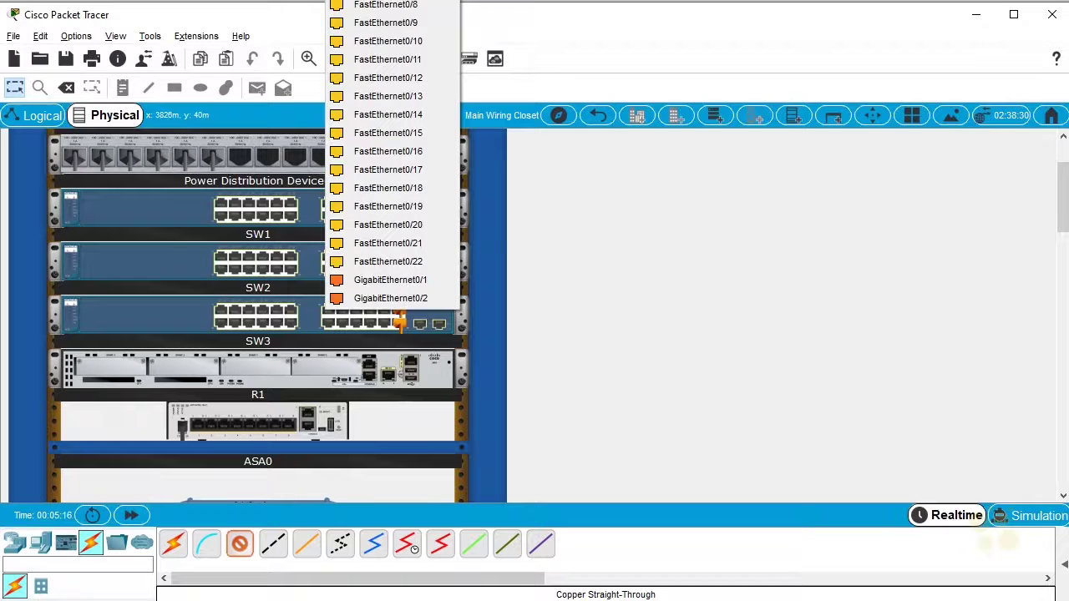
pyautogui.click(388, 243)
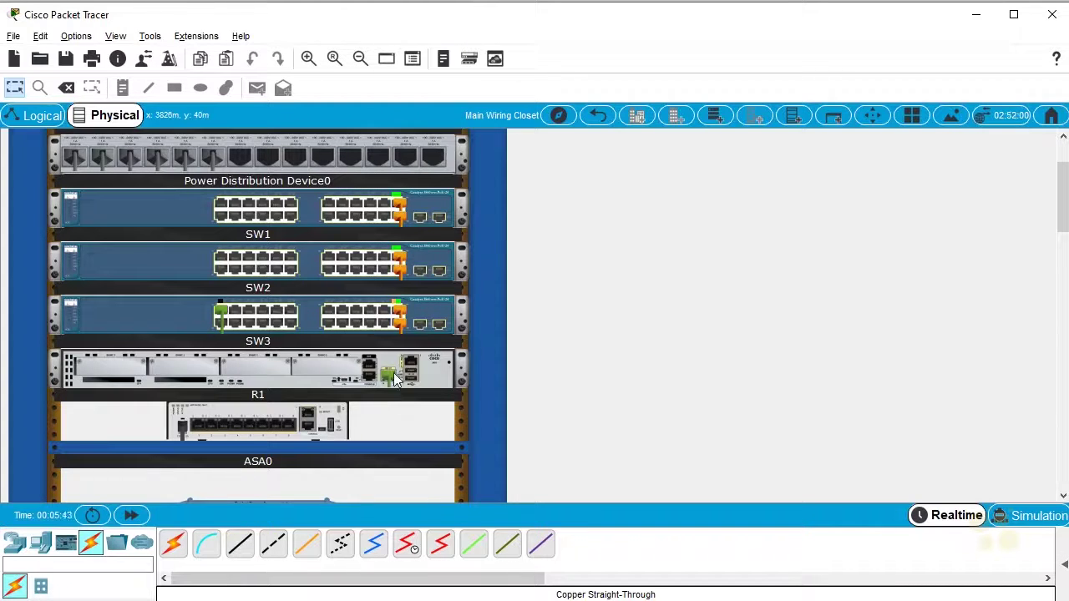
pyautogui.moveTo(391, 380)
# - Cable R1 GigabitEthernet0/0 to ASA0 with a copper straight-through cable
pyautogui.click(240, 543)
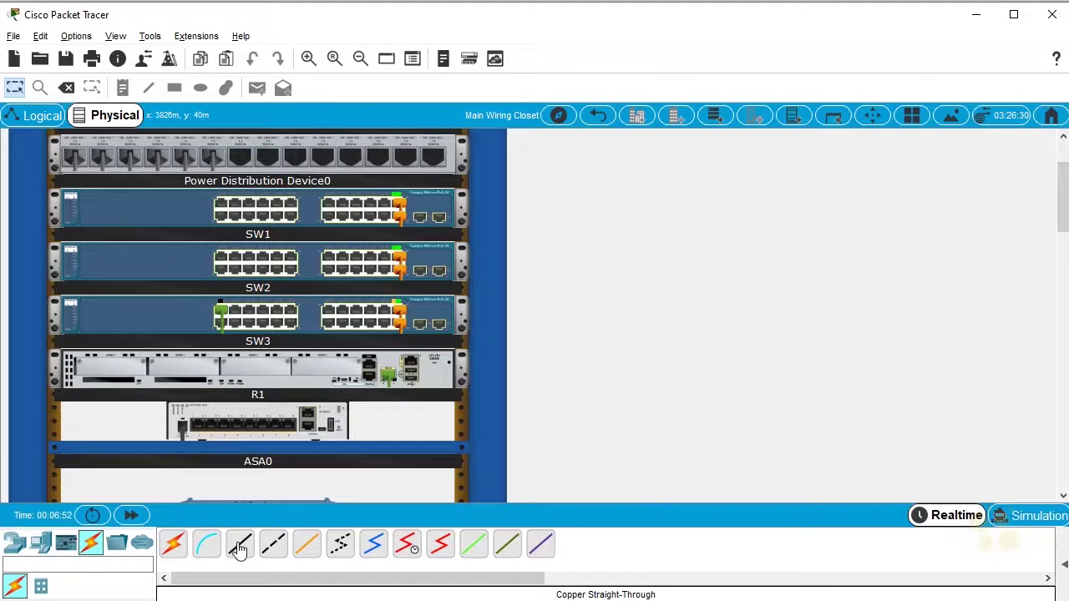
pyautogui.click(395, 388)
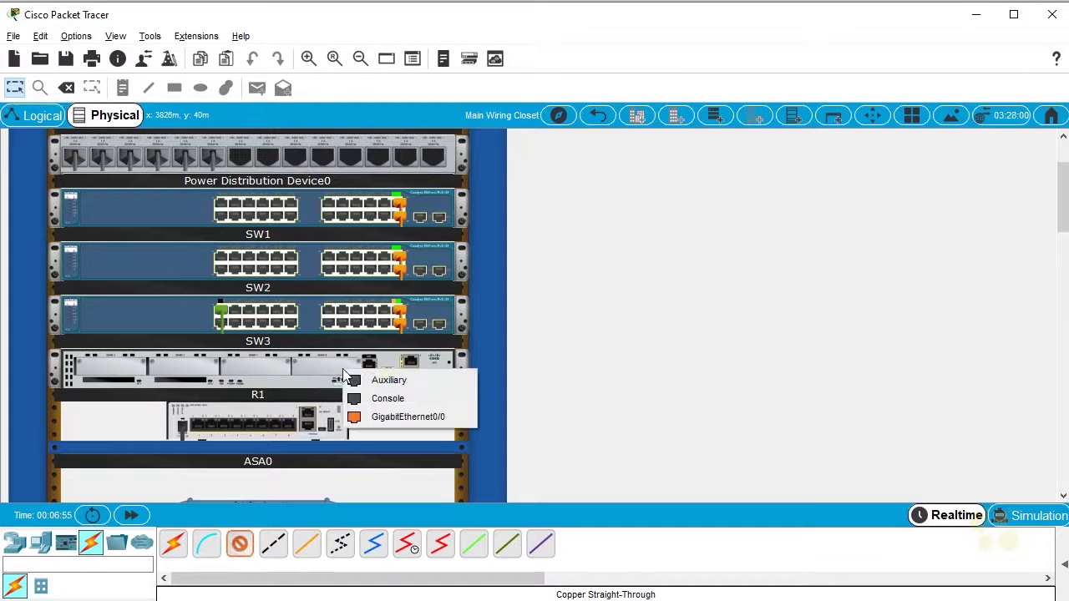
pyautogui.click(407, 416)
pyautogui.click(246, 430)
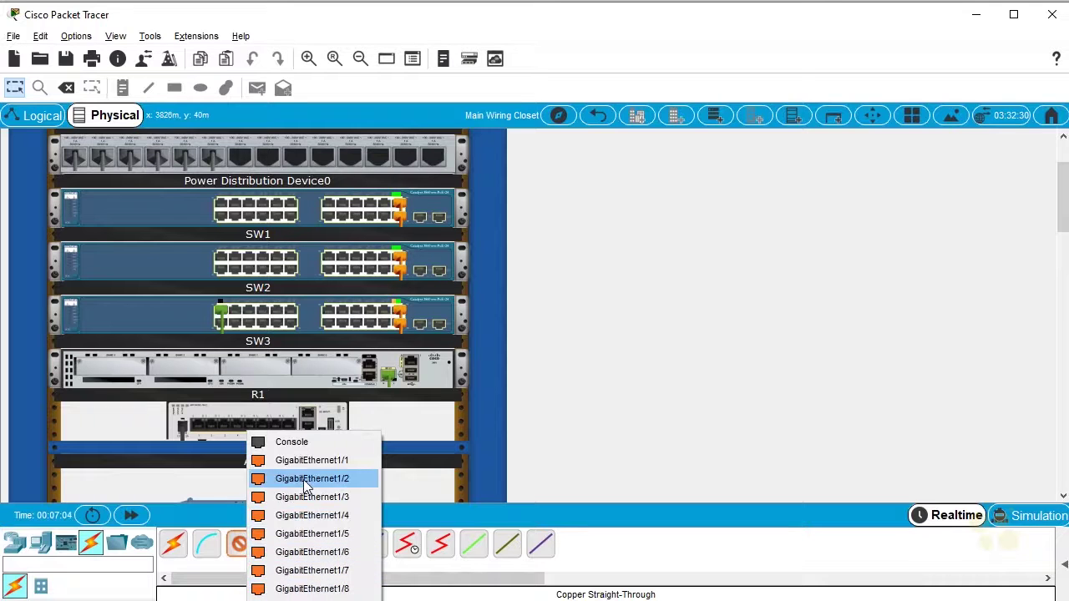
pyautogui.click(305, 590)
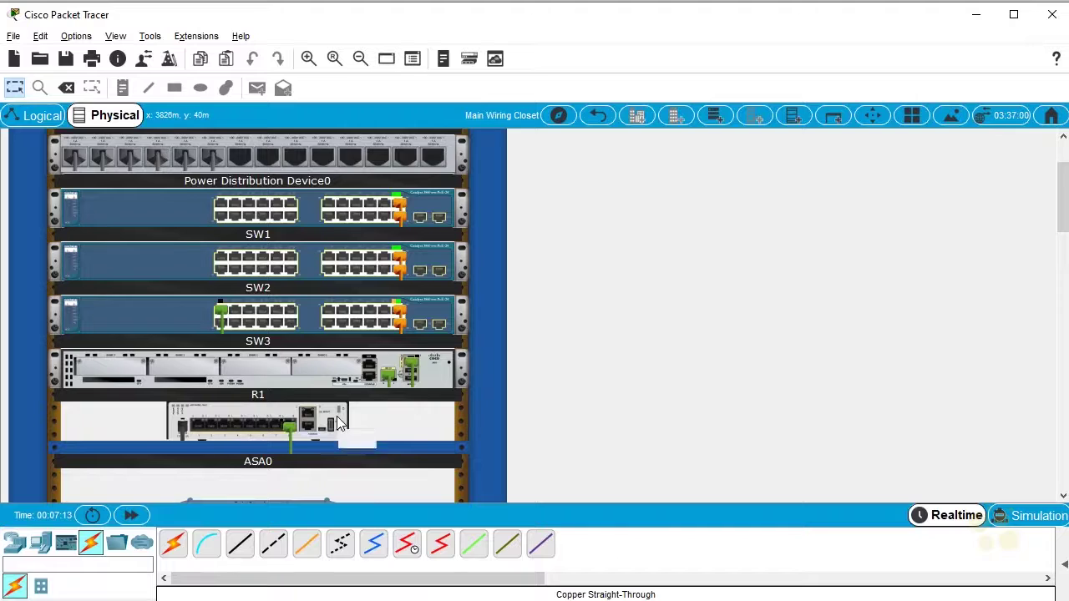
pyautogui.scroll(-3, 336, 415)
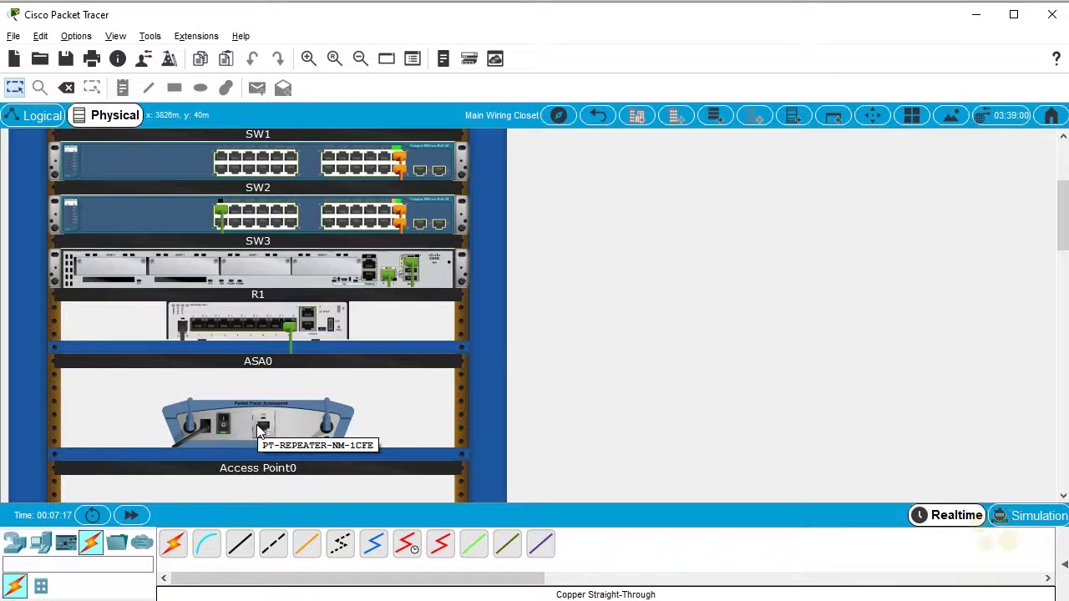
# - Cable Access Point0 Port 0 to SW2 FastEthernet0/14 with a straight-through cable
pyautogui.click(242, 546)
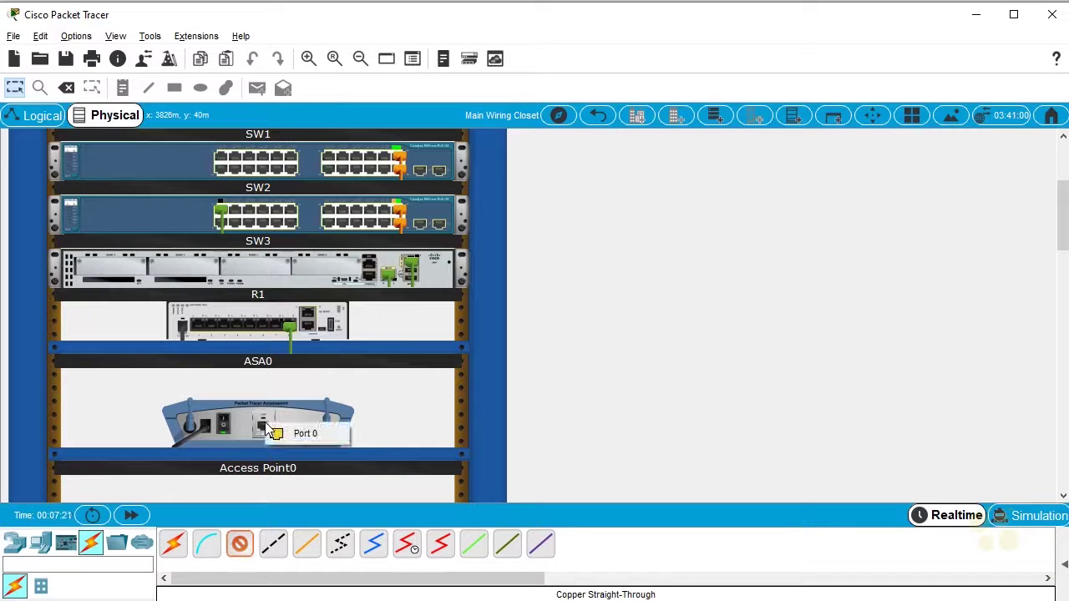
pyautogui.click(298, 436)
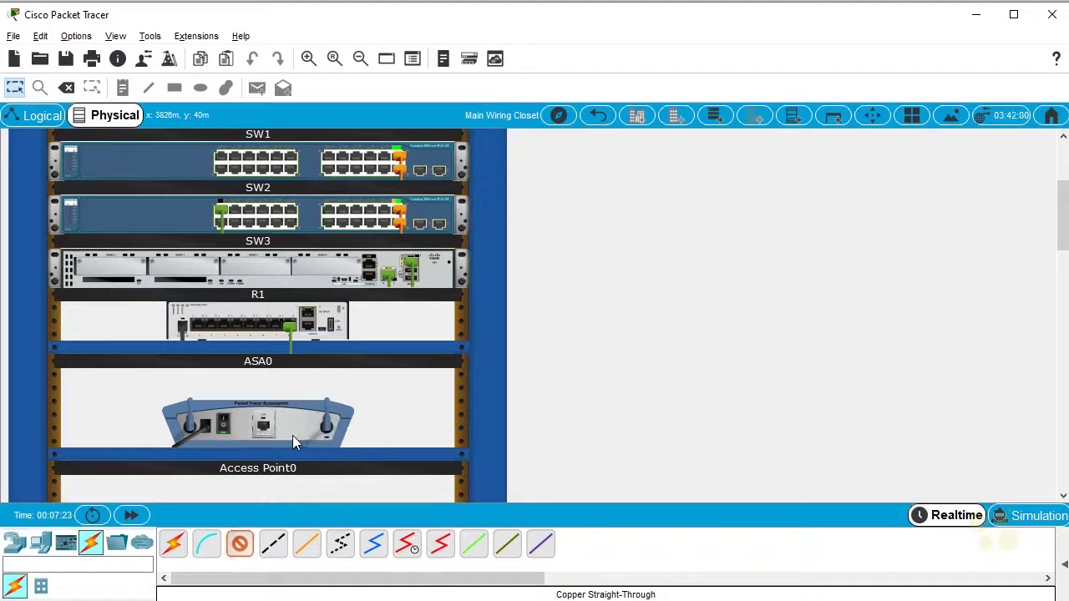
pyautogui.scroll(1, 292, 435)
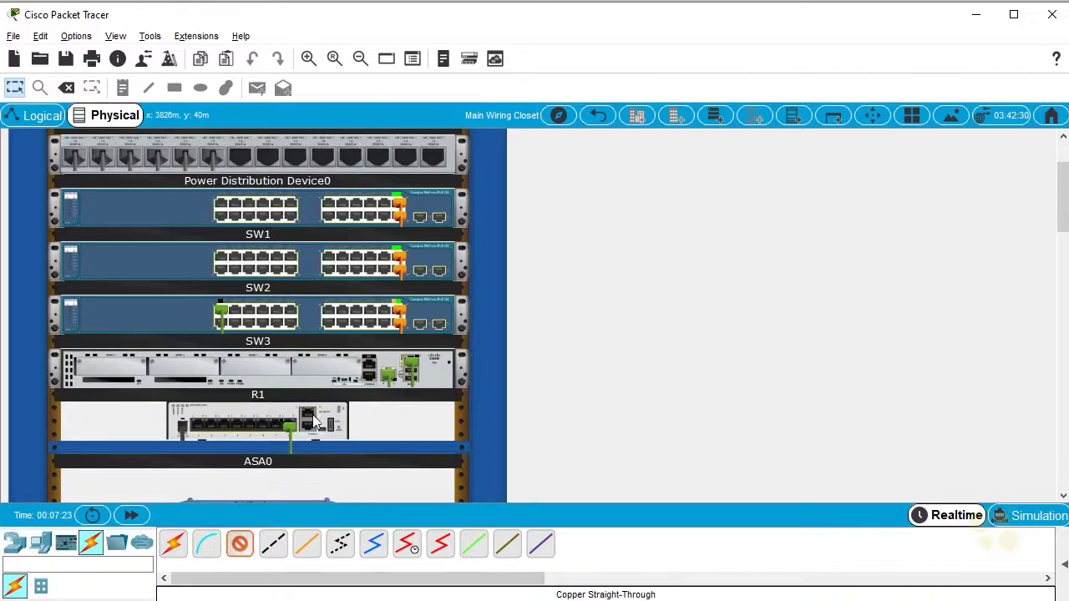
pyautogui.click(260, 259)
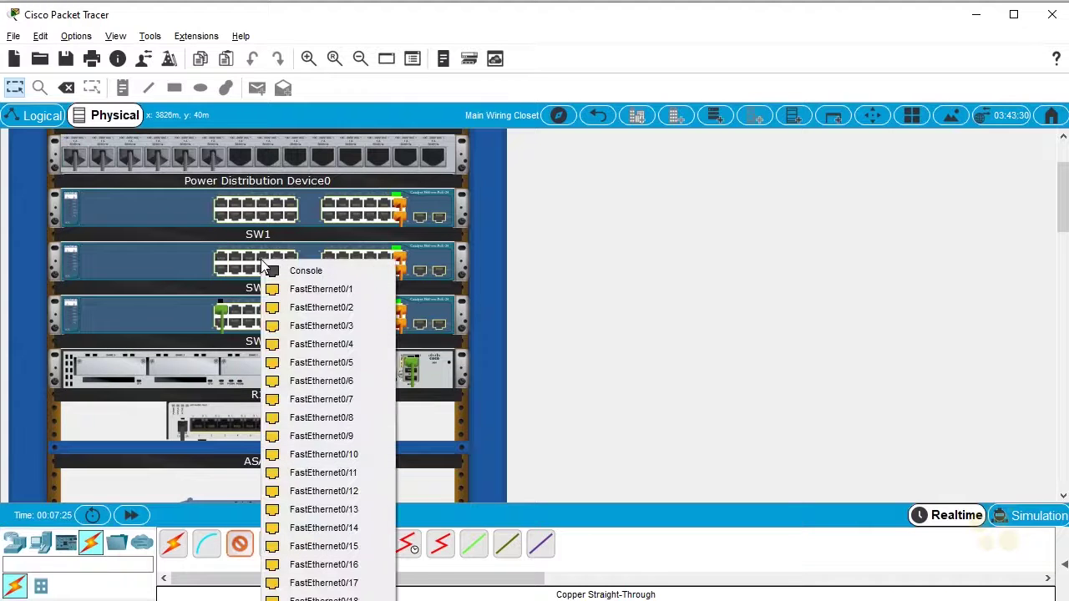
pyautogui.click(317, 531)
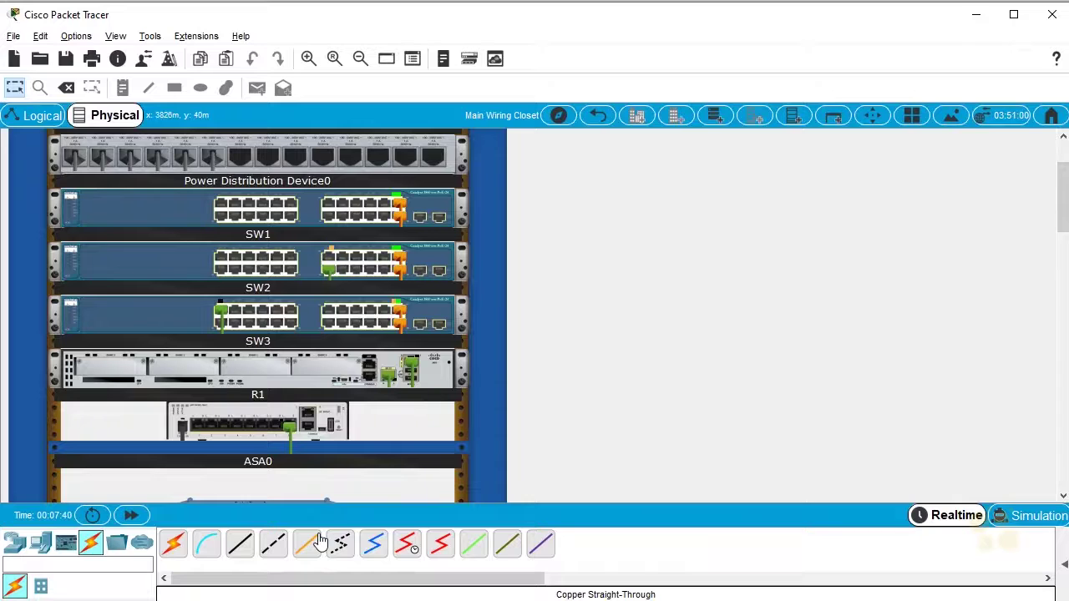
pyautogui.scroll(-5, 327, 362)
# - Place a PC (PC0) on the closet floor beside the rack, then zoom out to see both
pyautogui.scroll(4, 326, 362)
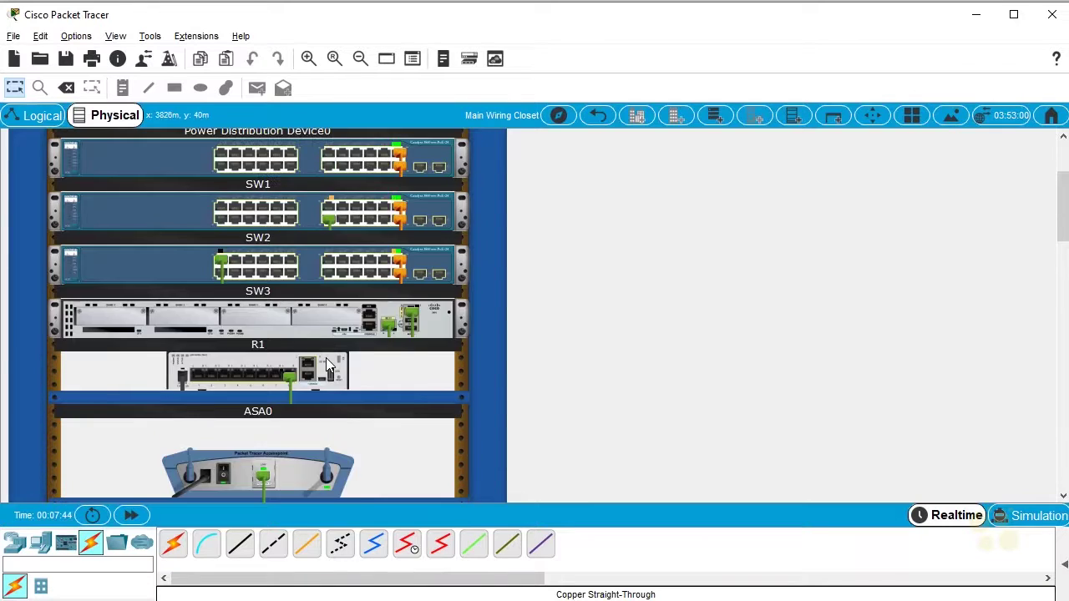
pyautogui.scroll(3, 326, 365)
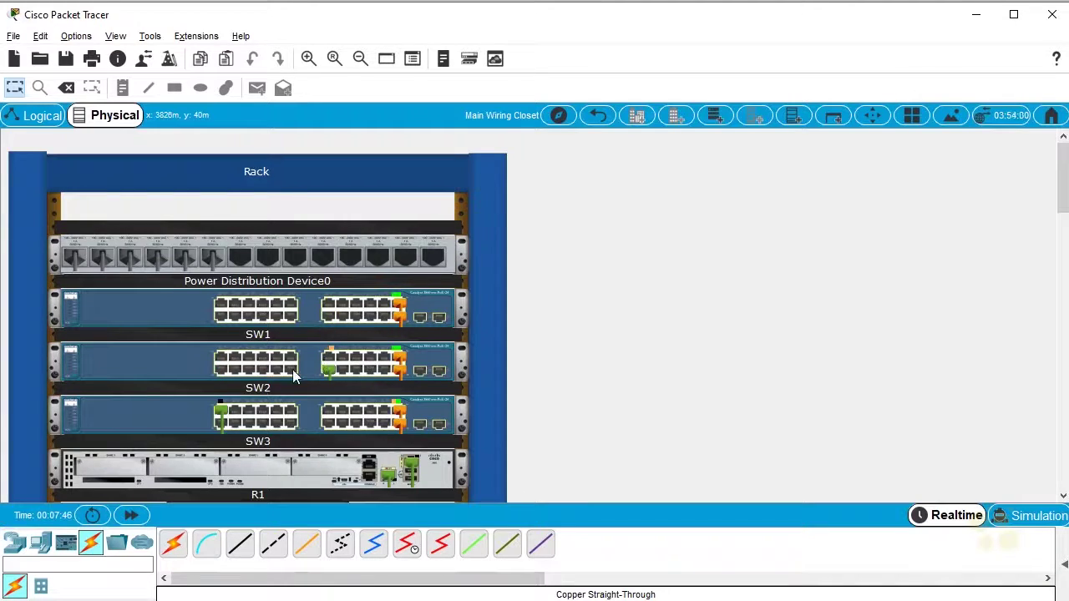
pyautogui.click(42, 544)
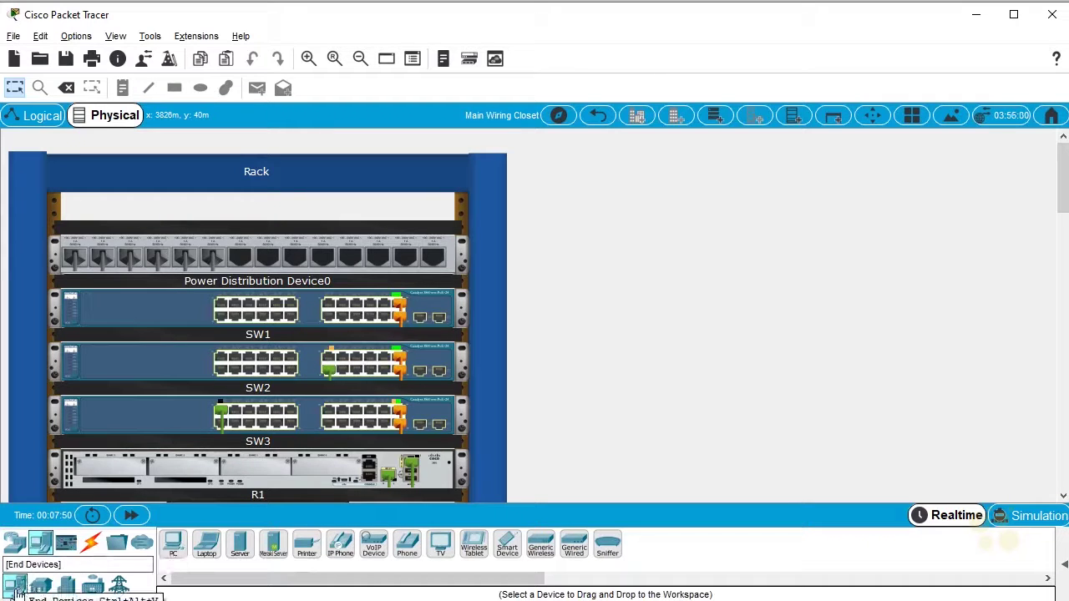
pyautogui.click(173, 545)
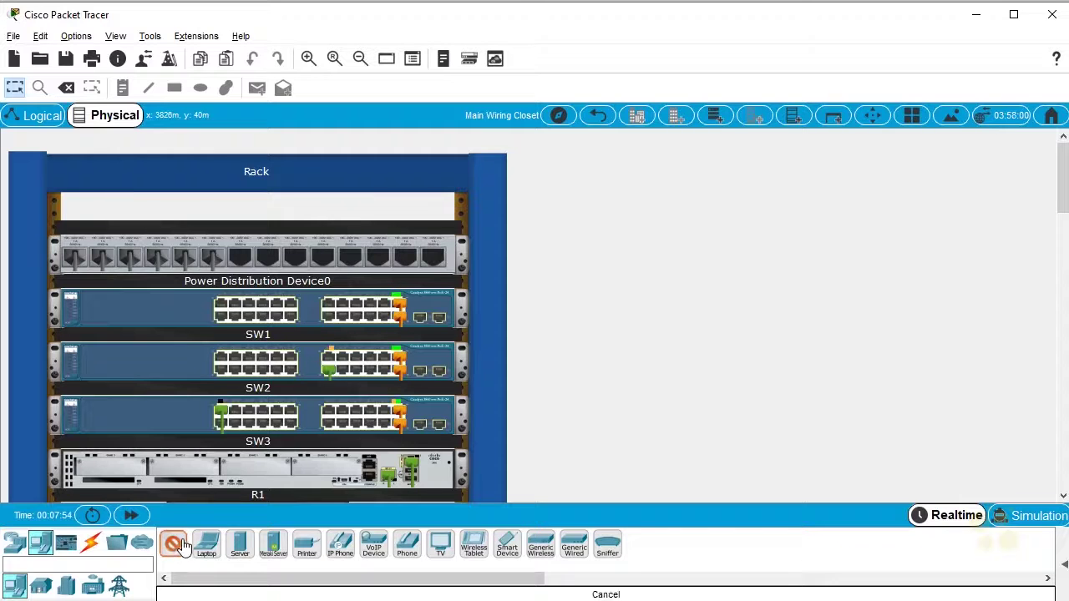
pyautogui.click(586, 378)
pyautogui.scroll(-10, 587, 378)
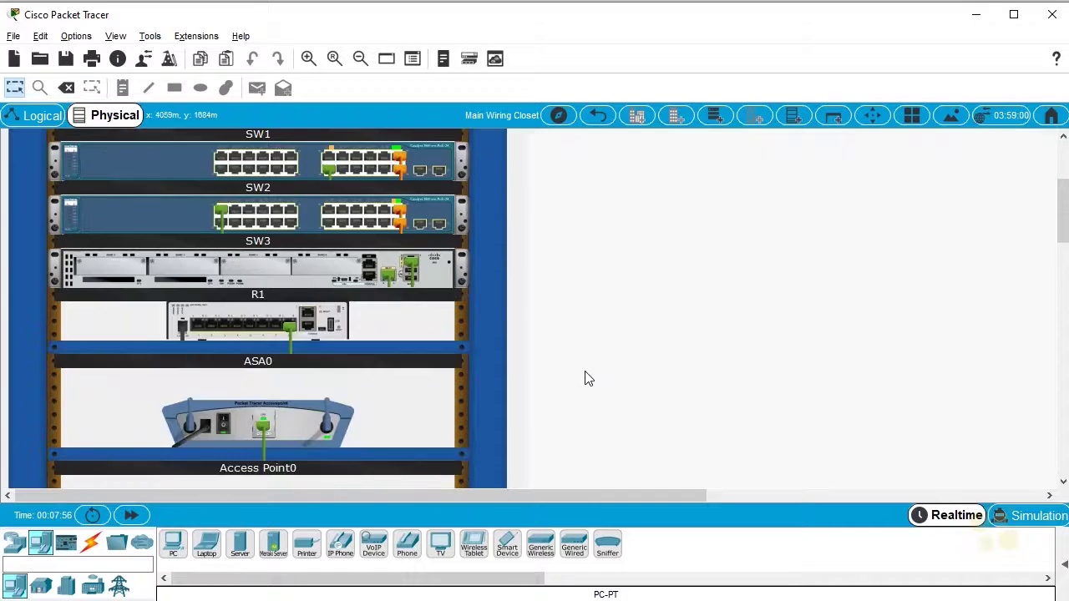
pyautogui.scroll(-5, 601, 419)
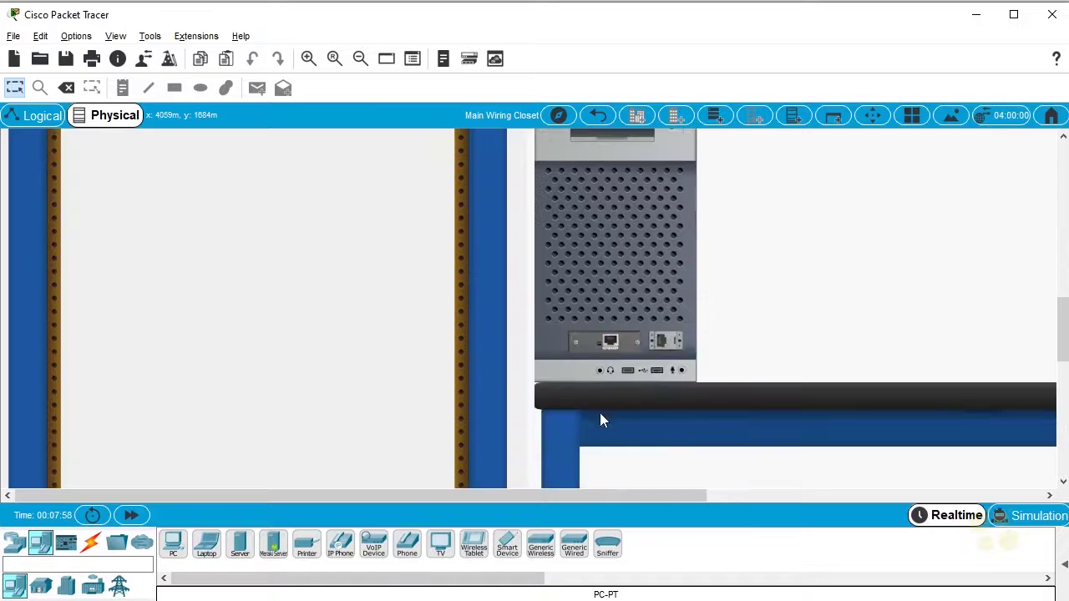
pyautogui.scroll(5, 599, 342)
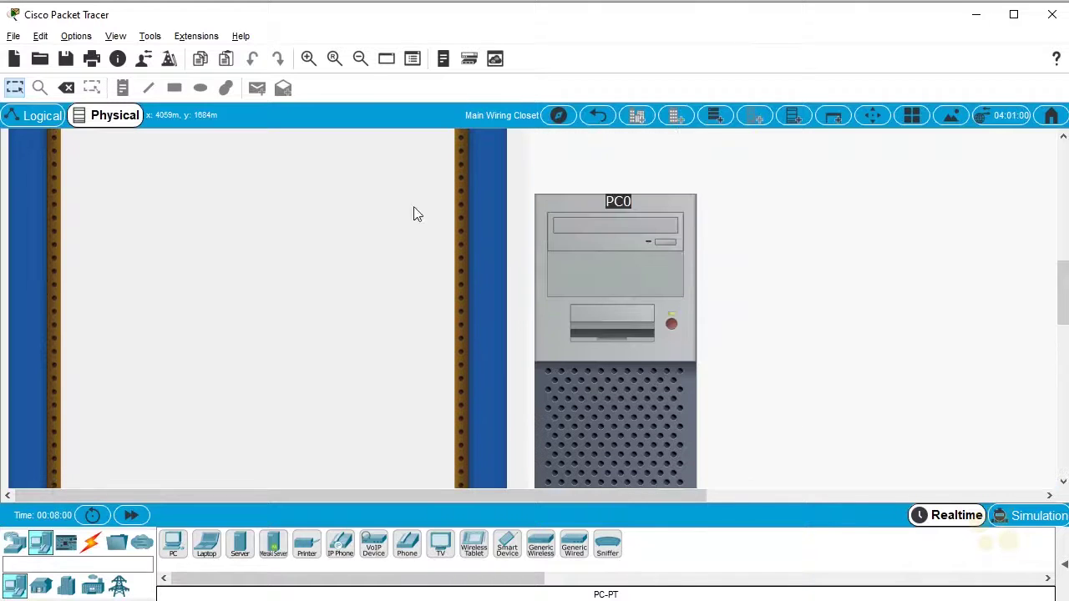
pyautogui.click(360, 59)
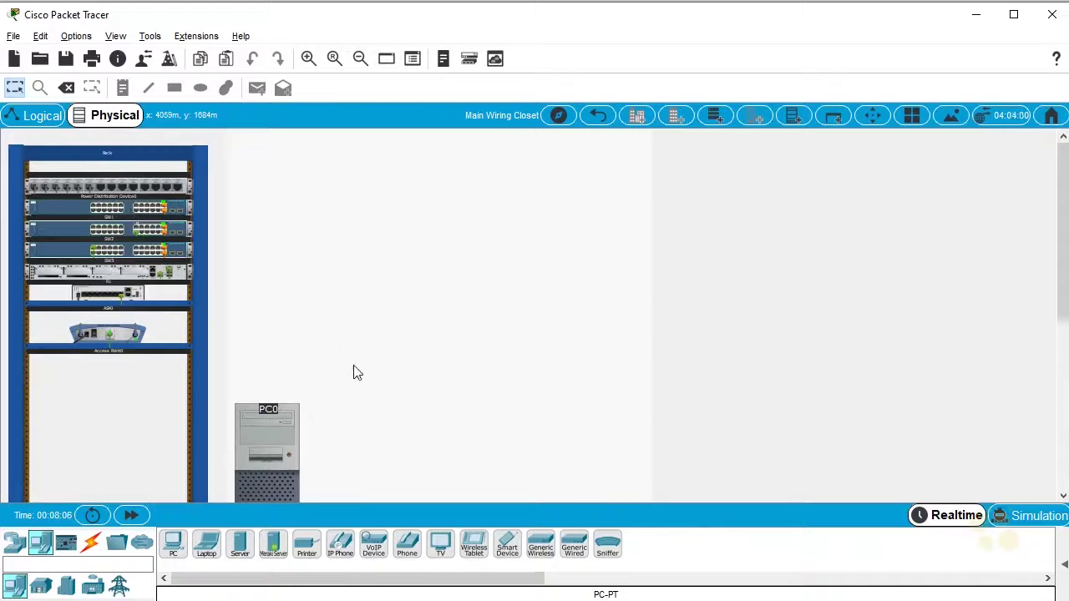
# - Cable PC0's FastEthernet0 to SW2's FastEthernet0/5 with copper straight-through
pyautogui.click(90, 543)
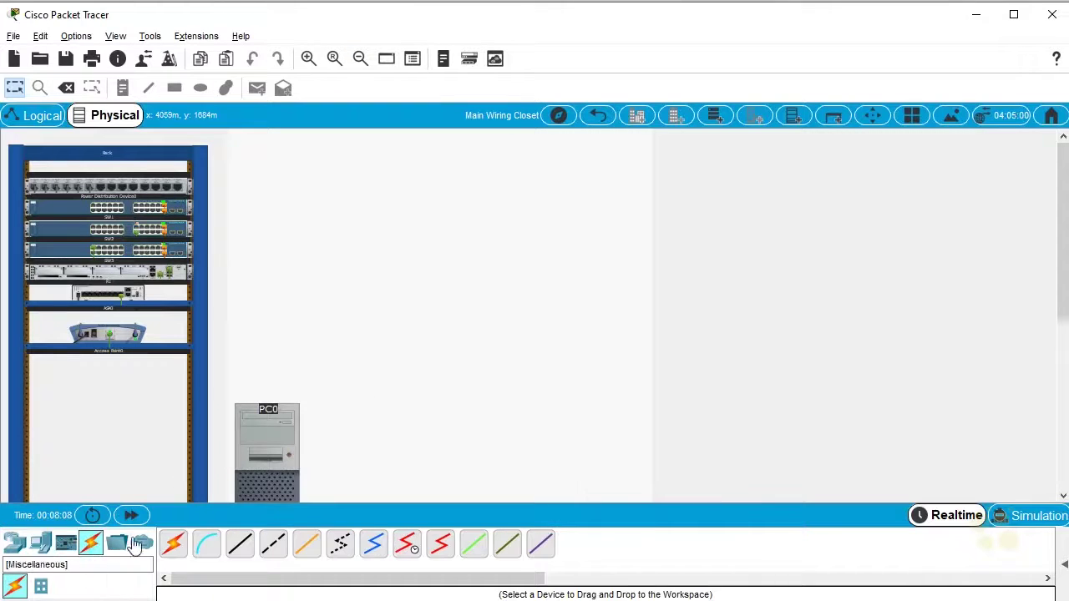
pyautogui.click(239, 545)
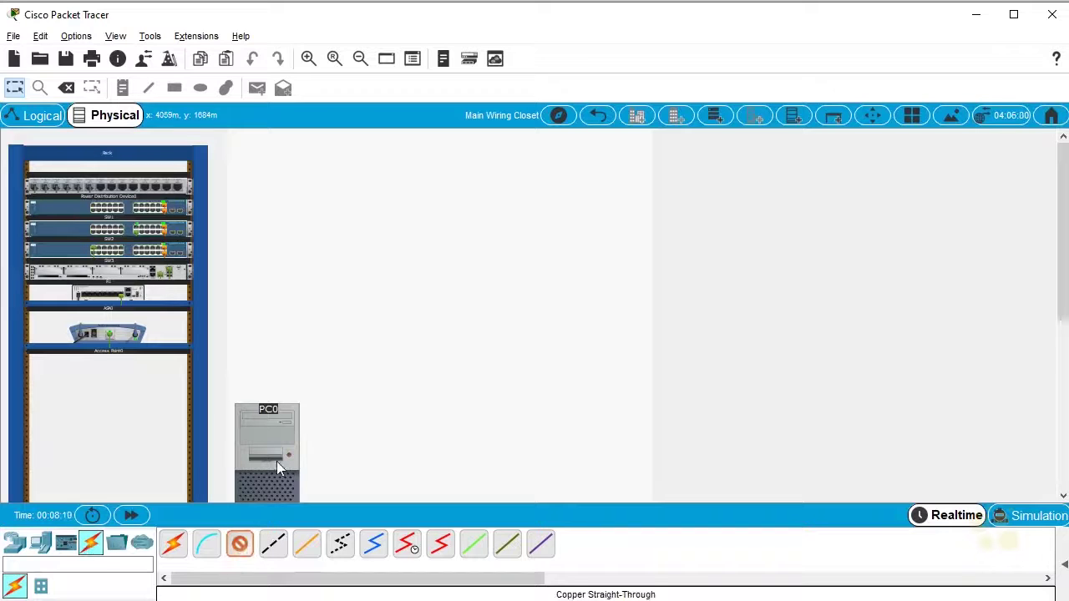
pyautogui.click(273, 430)
pyautogui.click(311, 495)
pyautogui.click(81, 234)
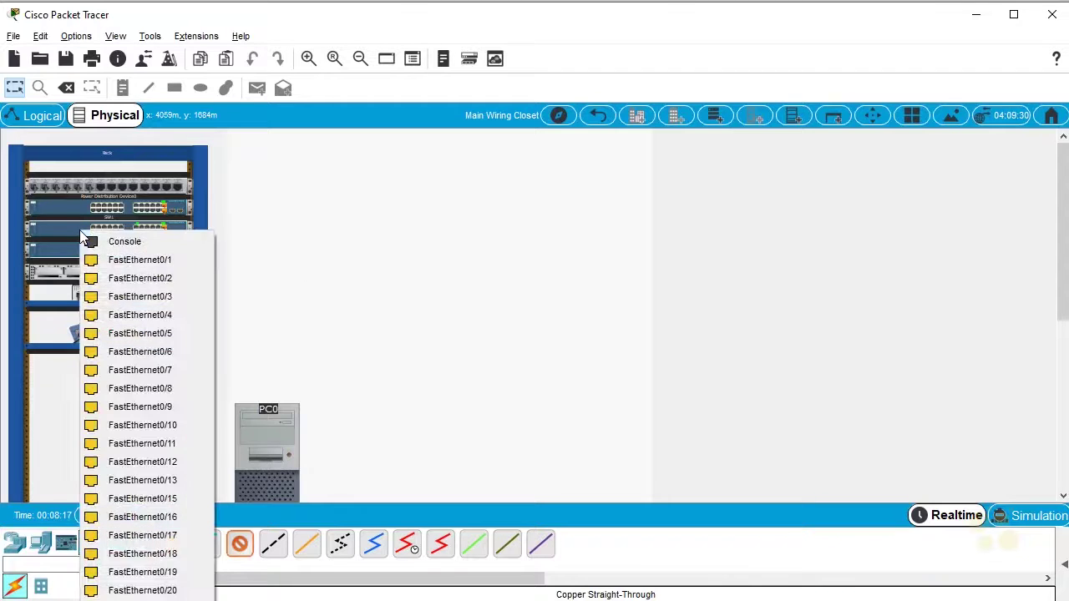
pyautogui.click(149, 334)
pyautogui.click(142, 332)
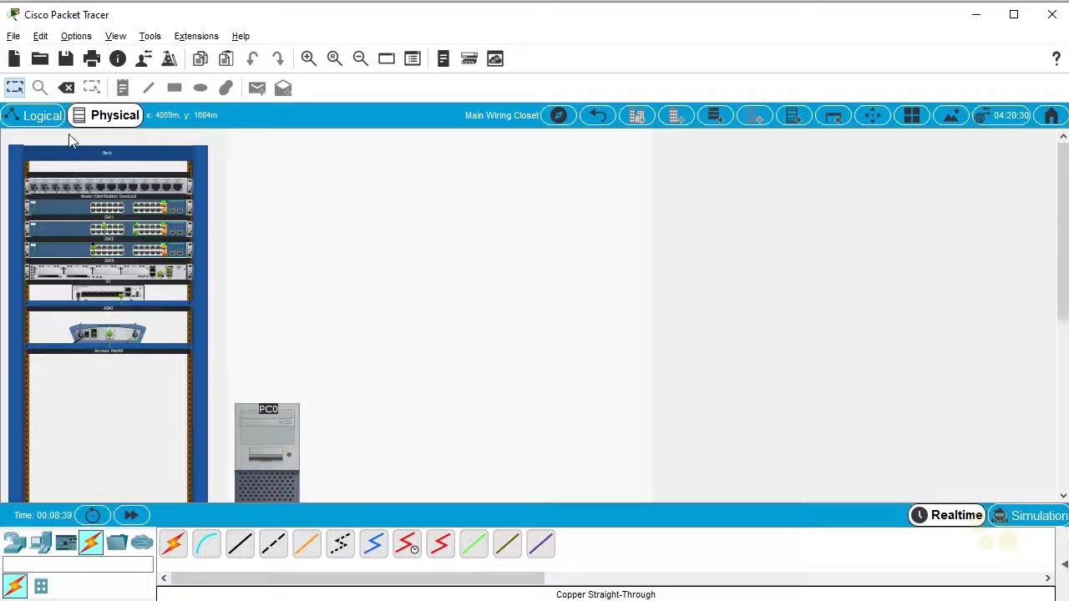
# - In Logical view, separate SW2 from SW3 and move SW3 up between SW1 and SW2
pyautogui.click(46, 117)
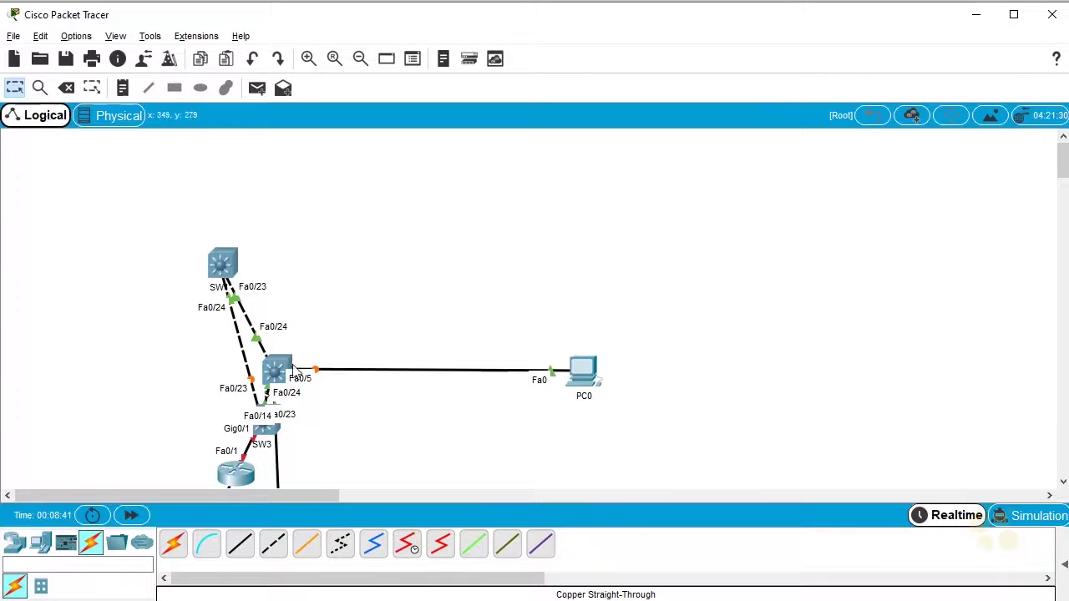
pyautogui.hotkey('ctrl', 'z')
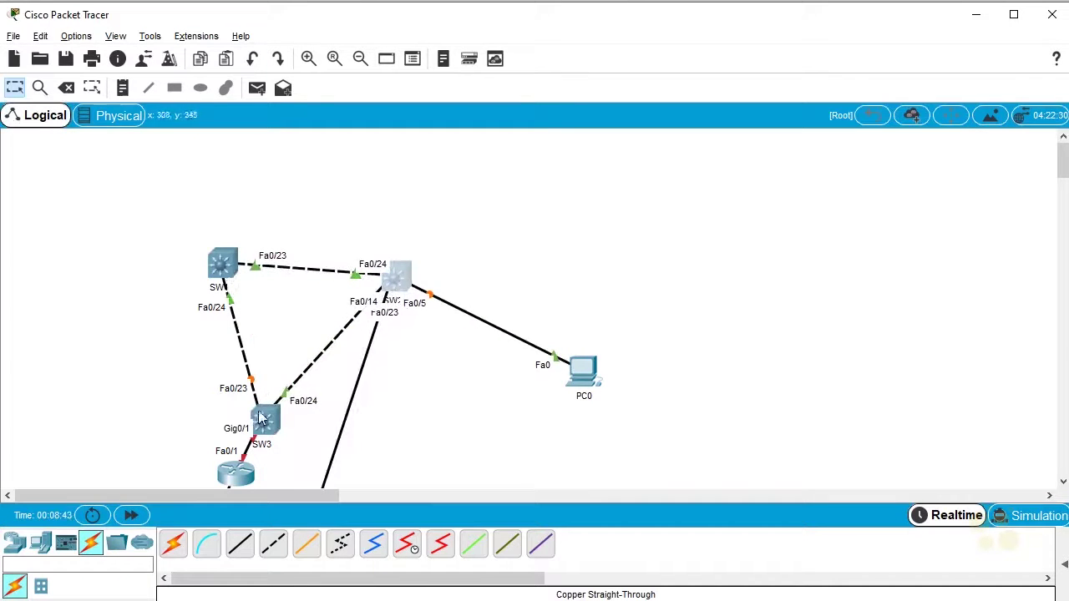
pyautogui.moveTo(1064, 163); pyautogui.dragTo(1064, 173)
pyautogui.moveTo(217, 162); pyautogui.dragTo(125, 165)
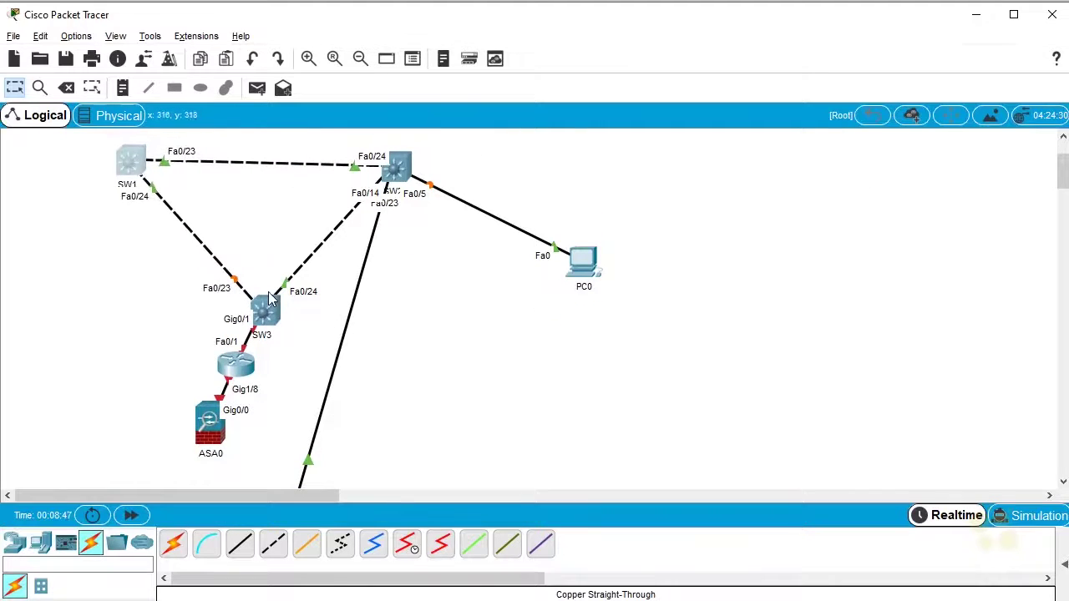
pyautogui.moveTo(269, 311); pyautogui.dragTo(264, 229)
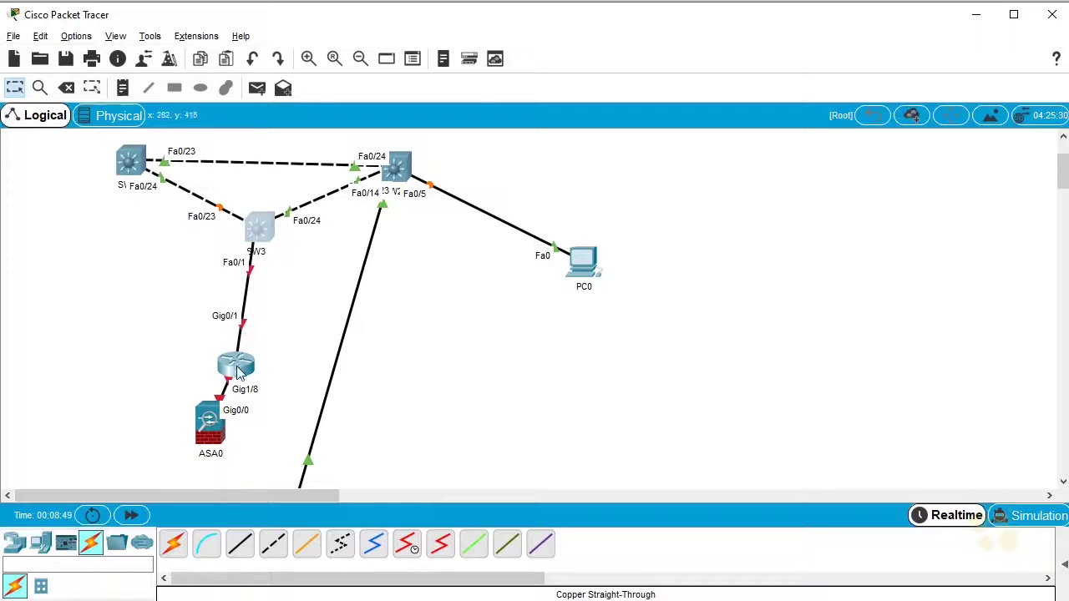
# - Move R1 up-left, ASA0 below R1, and Access Point0 to the right of SW2
pyautogui.moveTo(238, 369); pyautogui.dragTo(140, 312)
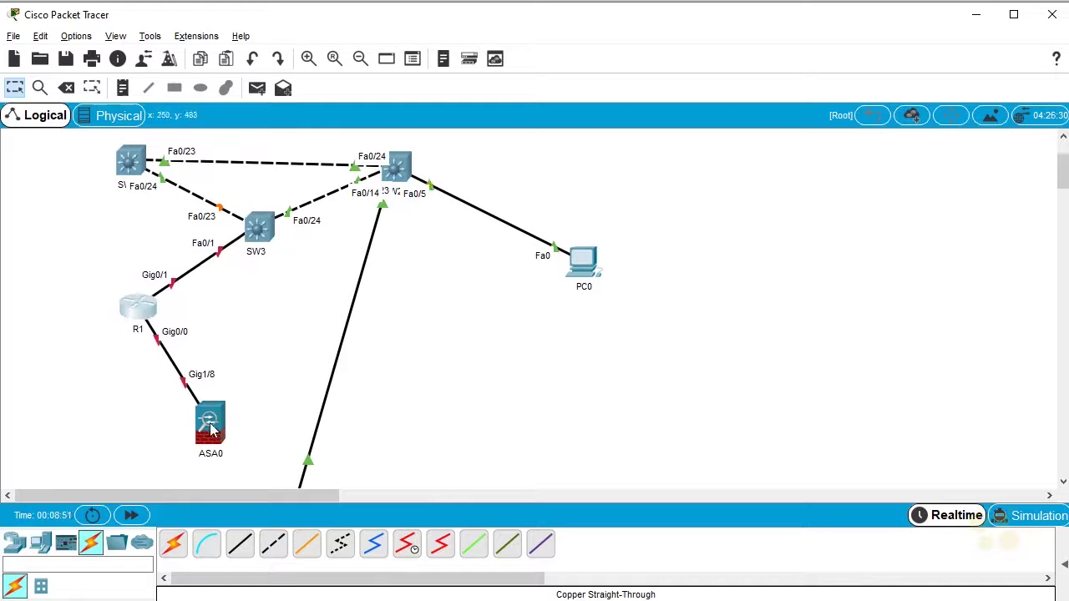
pyautogui.moveTo(202, 430); pyautogui.dragTo(59, 409)
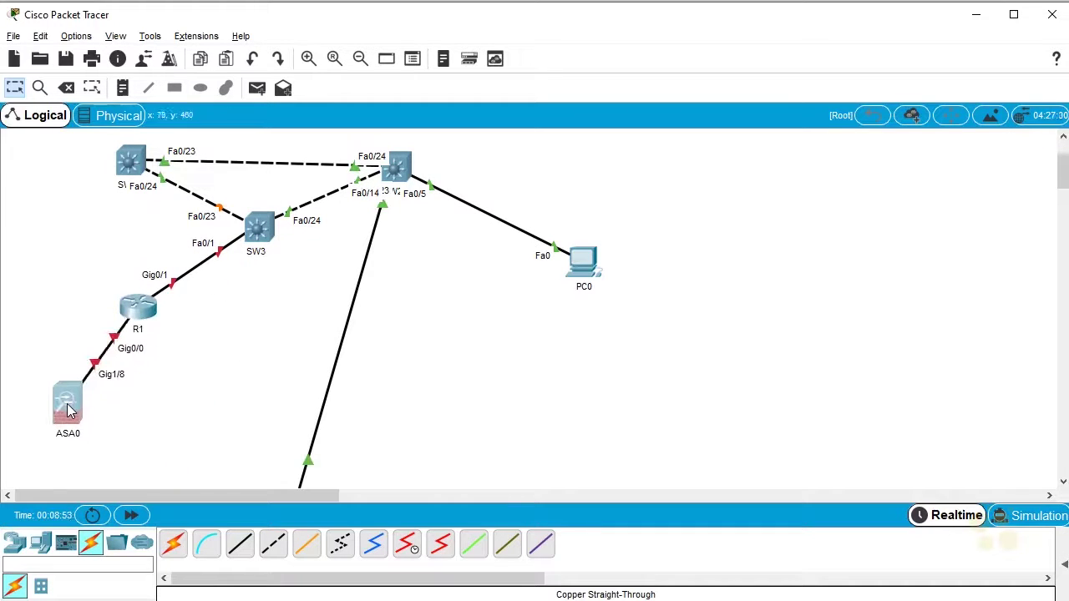
pyautogui.scroll(-3, 528, 362)
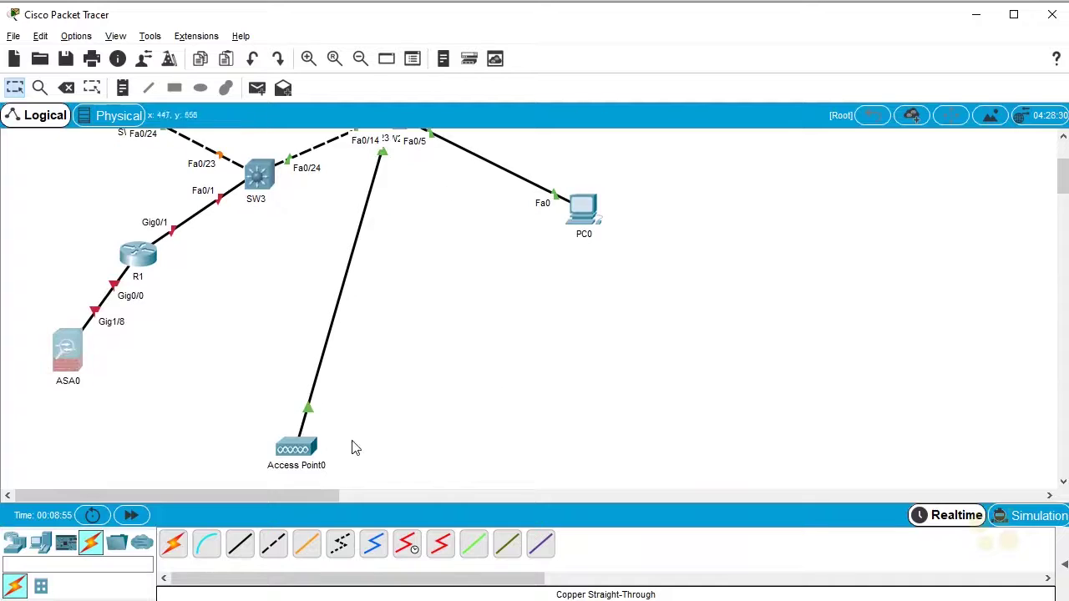
pyautogui.moveTo(280, 451); pyautogui.dragTo(365, 232)
pyautogui.scroll(3, 460, 334)
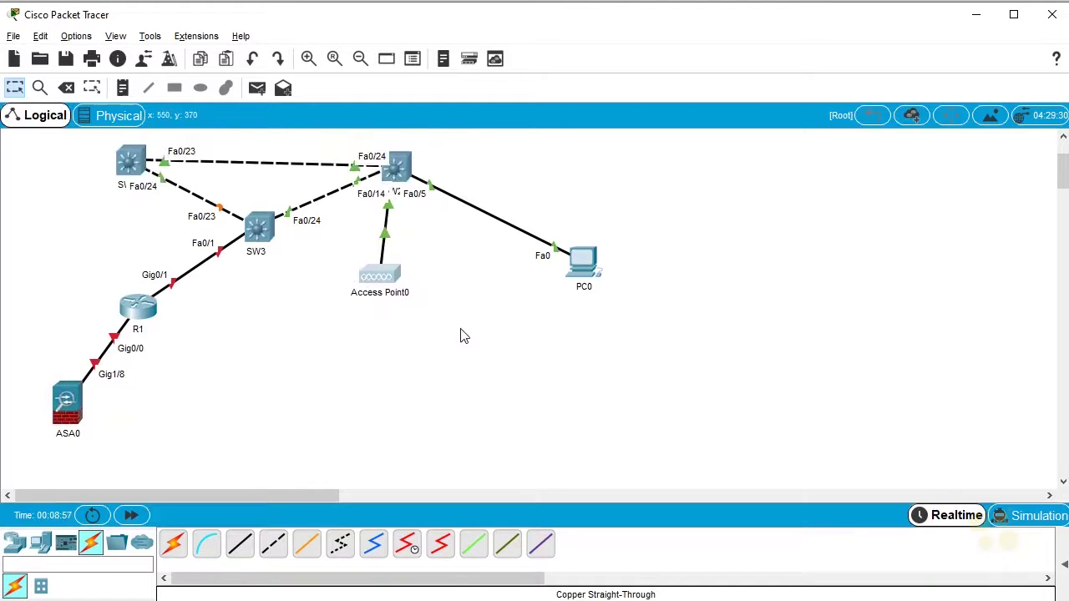
pyautogui.scroll(3, 401, 317)
pyautogui.moveTo(384, 317); pyautogui.dragTo(500, 169)
# - Drag SW2 slightly down so its cable links lay out cleanly
pyautogui.moveTo(392, 240); pyautogui.dragTo(380, 284)
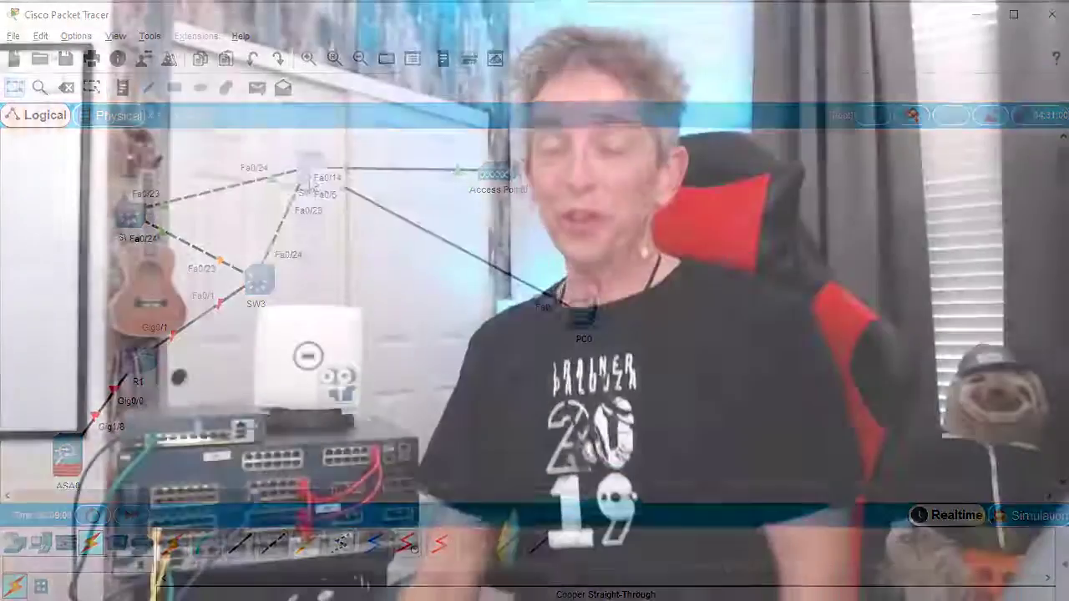